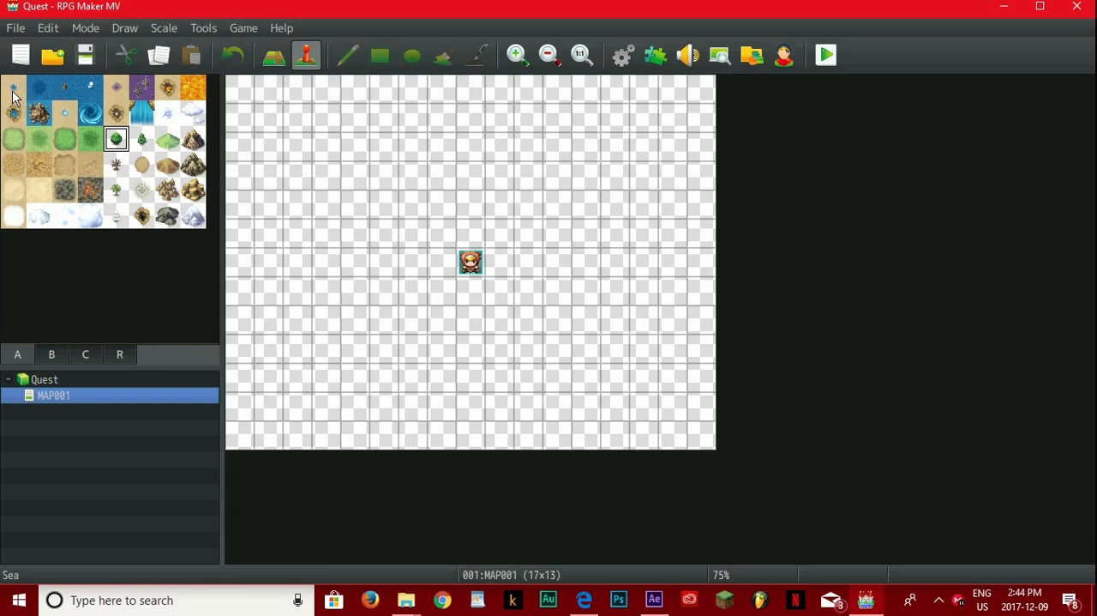
Step: Fill the entire MAP001 map with the light green grassland tile using the rectangle tool
left_click(13, 145)
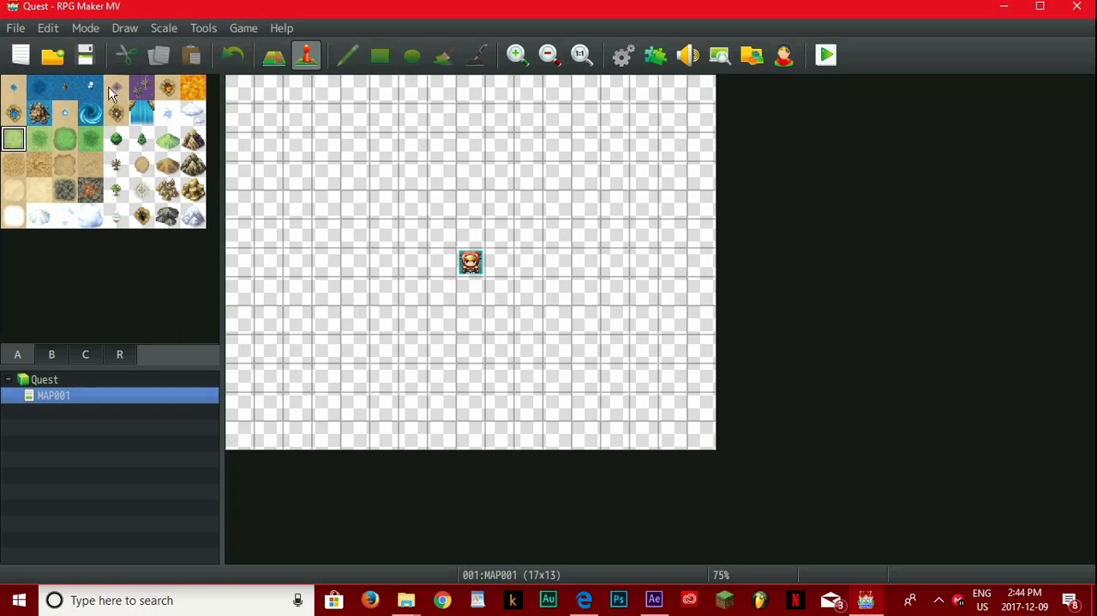
left_click(276, 58)
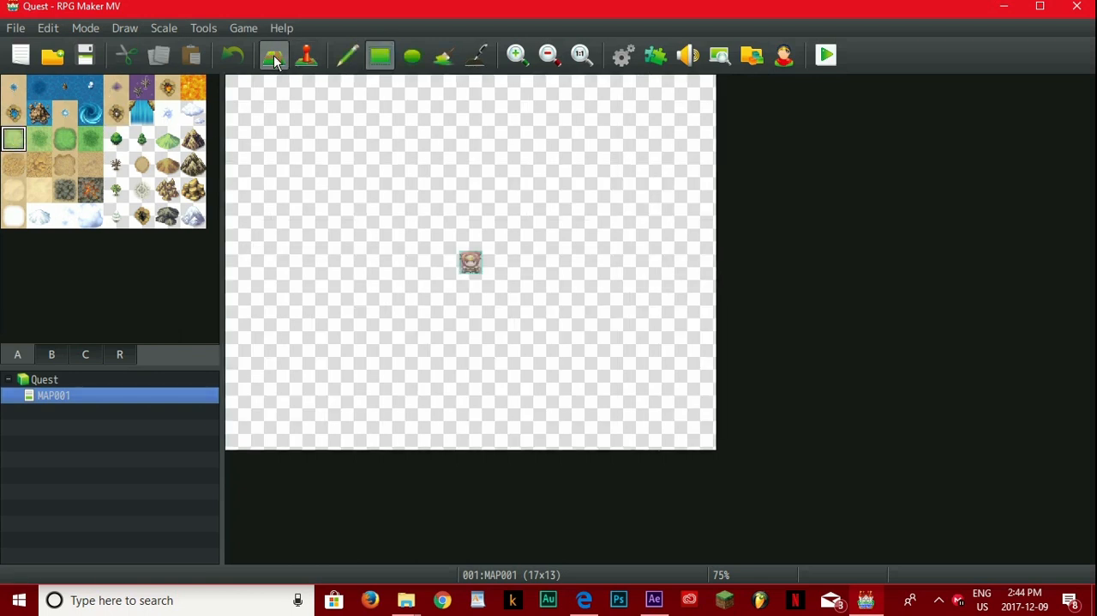
left_click(339, 59)
left_click(240, 89)
mouse_move(240, 133)
left_mouse_down()
mouse_move(245, 146)
mouse_move(267, 148)
left_mouse_up()
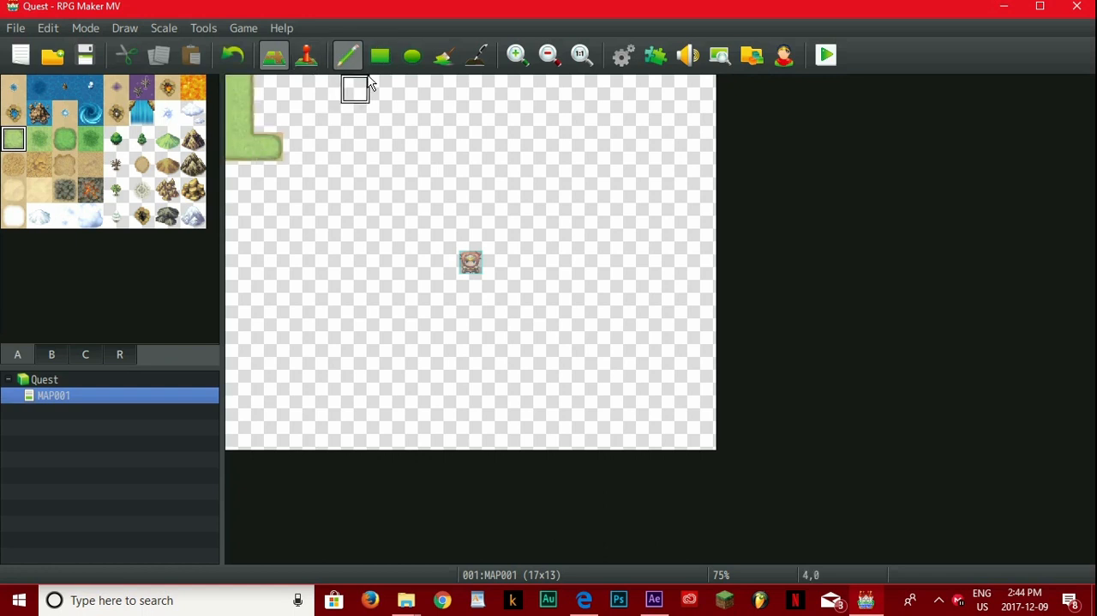
left_click(380, 72)
left_click_drag(240, 89, 760, 473)
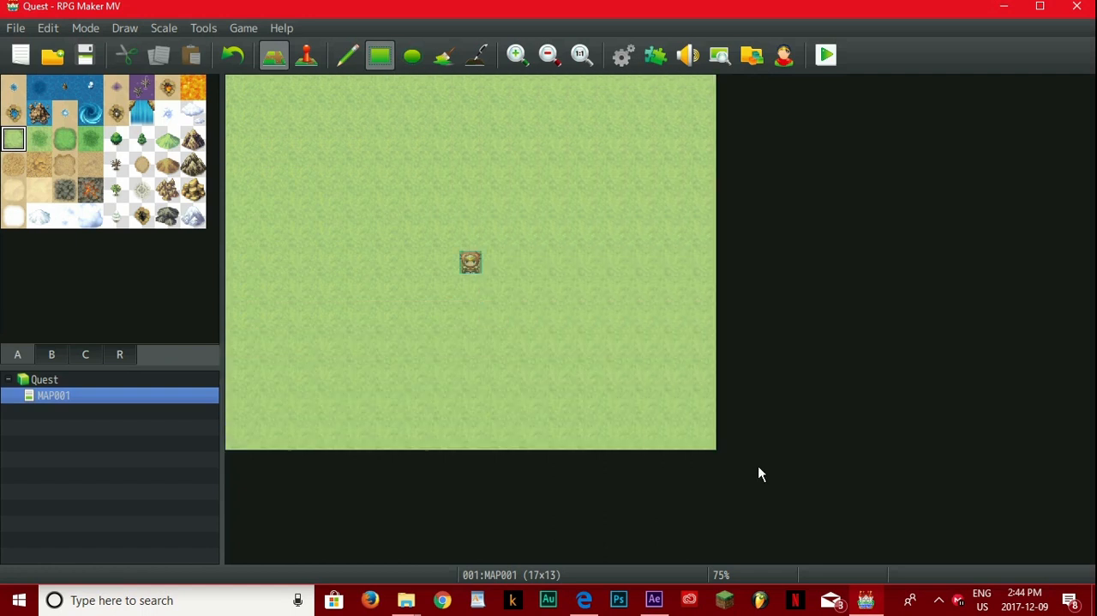
Step: Surround the grassland with a one-tile-wide border of Sea tiles along all four map edges
left_click(15, 91)
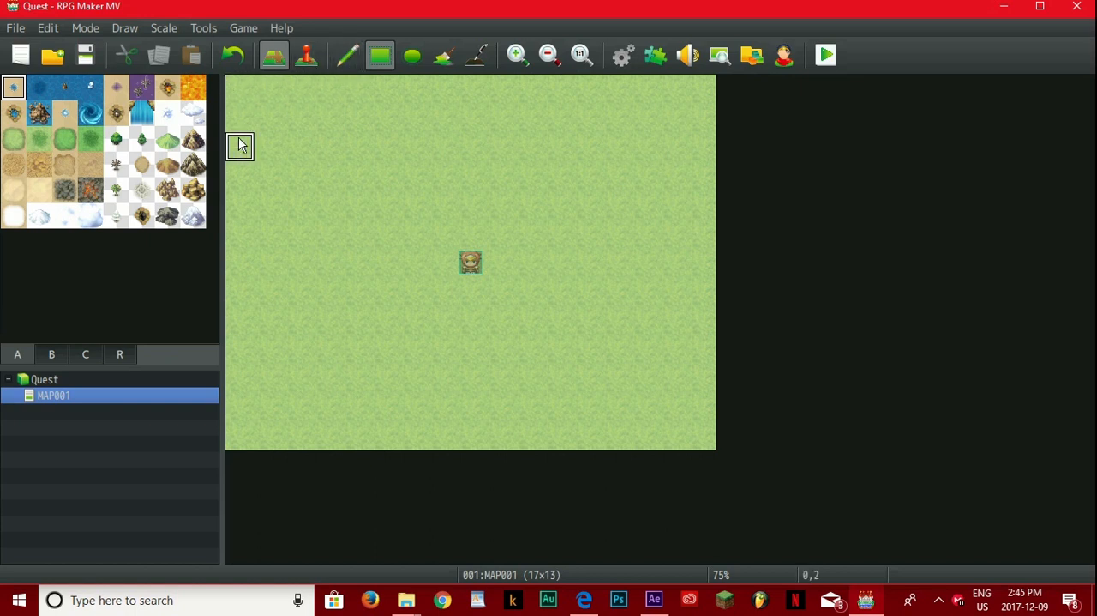
mouse_move(241, 89)
left_mouse_down()
mouse_move(206, 287)
mouse_move(210, 480)
mouse_move(277, 437)
mouse_move(566, 448)
mouse_move(715, 437)
mouse_move(718, 80)
mouse_move(579, 79)
left_mouse_up()
left_click_drag(467, 78, 230, 79)
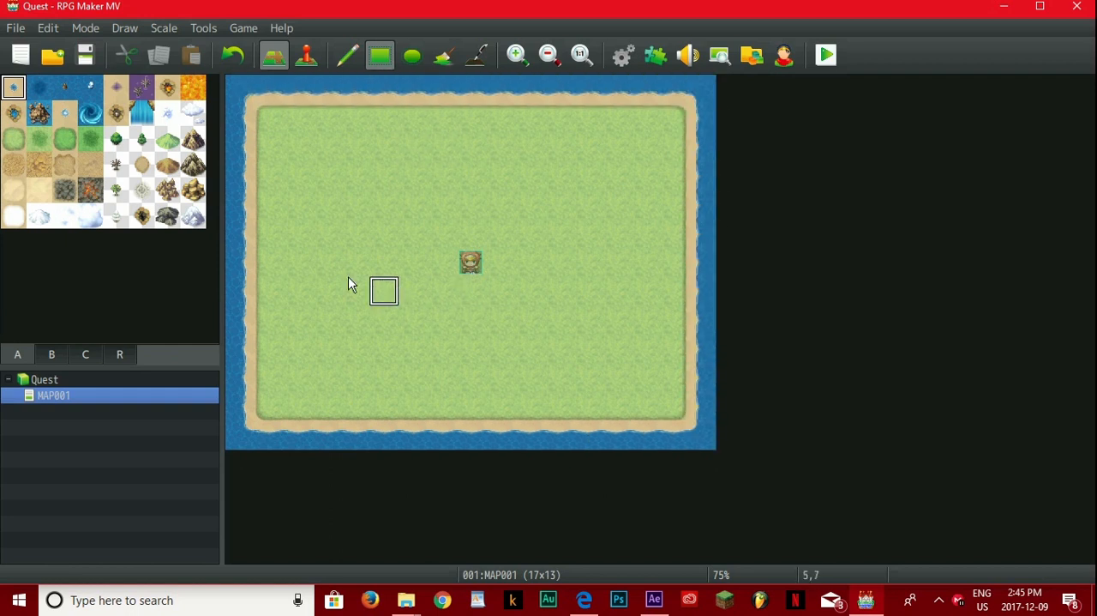
Step: Try covering most of the grassland with pine forest tiles, and undo the fill
left_click(117, 192)
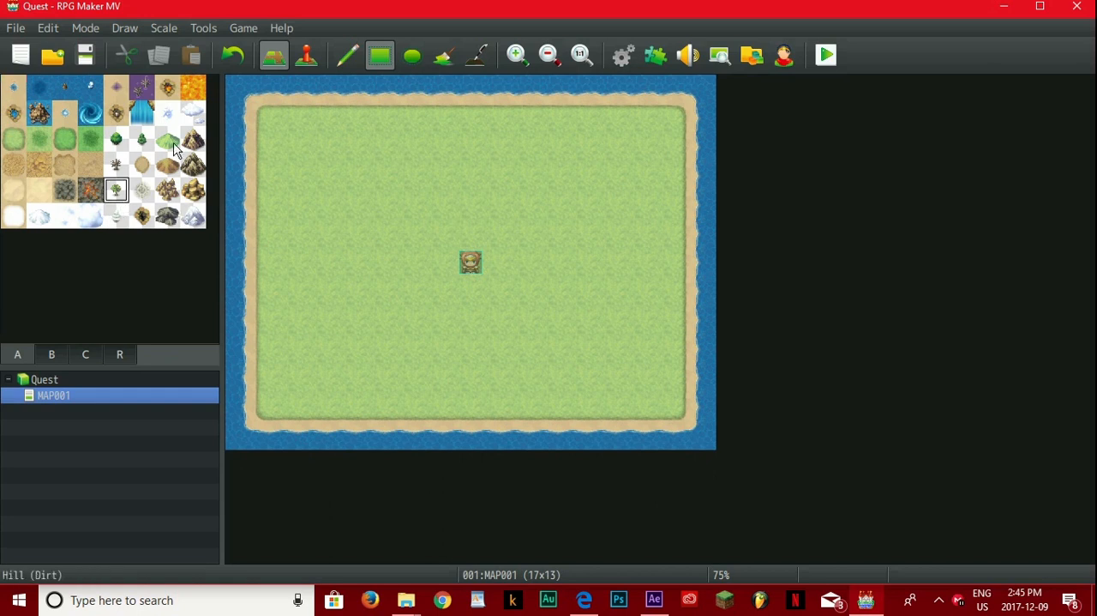
left_click(142, 140)
left_click_drag(266, 120, 355, 121)
mouse_move(337, 161)
left_mouse_down()
mouse_move(310, 210)
mouse_move(378, 283)
left_mouse_up()
left_click_drag(405, 336, 614, 349)
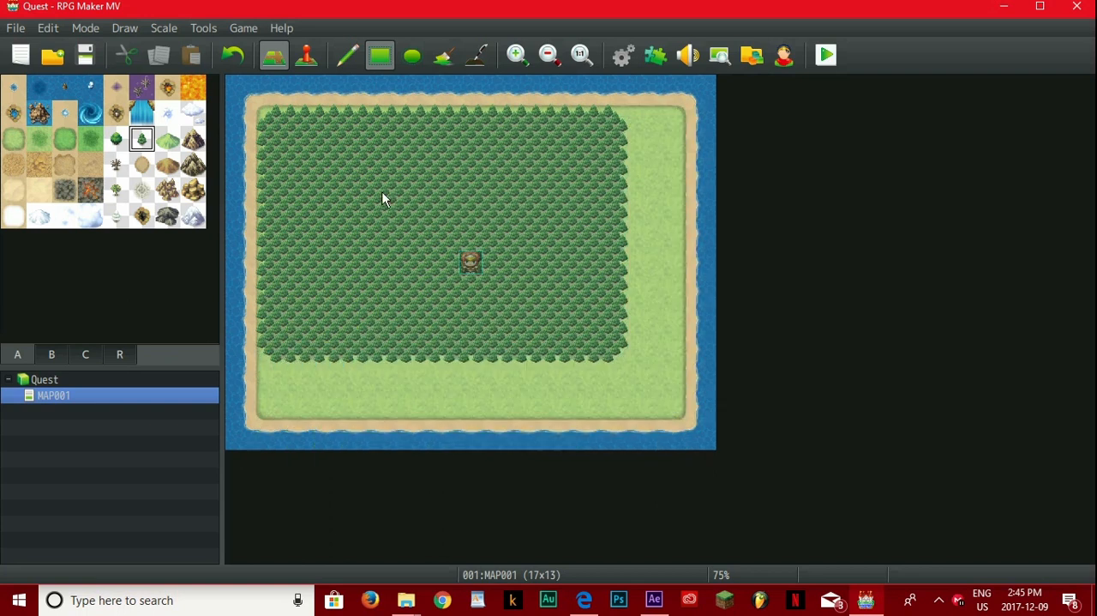
key("ctrl+z")
key("ctrl+z")
key("ctrl+z")
Step: Paint pine forest clusters at the island's upper-left corner, lower middle and right side, and scatter single pine tiles around the hero
left_click_drag(412, 347, 497, 379)
left_click(614, 204)
left_click(590, 204)
left_click(443, 175)
left_click(355, 262)
left_click(387, 348)
left_click(523, 348)
left_click(615, 320)
left_click(615, 261)
left_click(529, 204)
Step: Place the two-tile village with red and blue roofs directly below the upper-left forest using the pencil tool
left_click(52, 354)
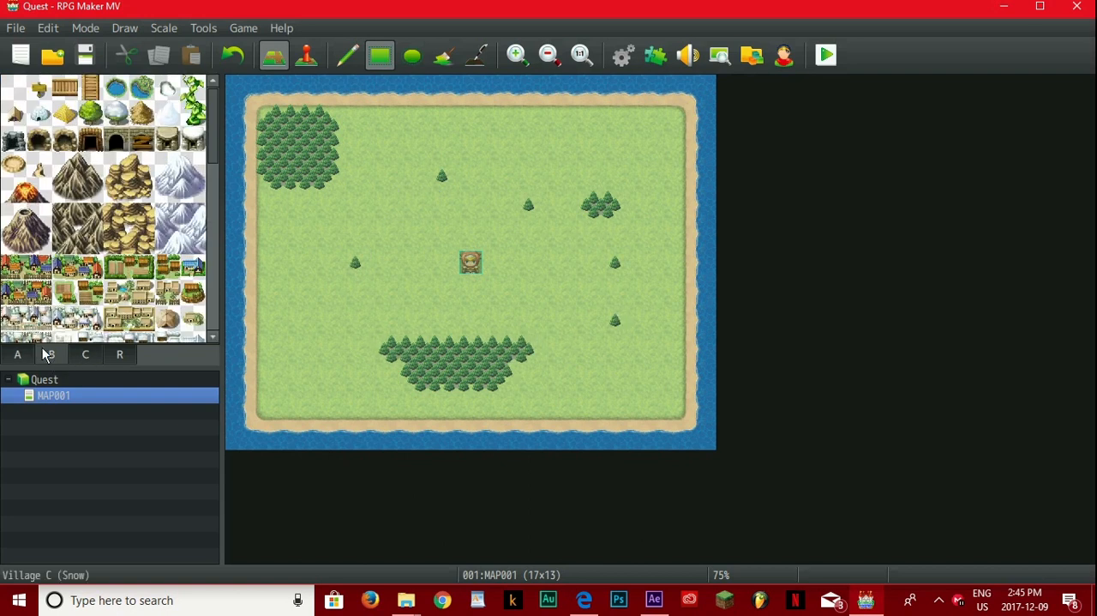
scroll(214, 236, "down", 3)
scroll(214, 257, "down", 4)
left_click(84, 356)
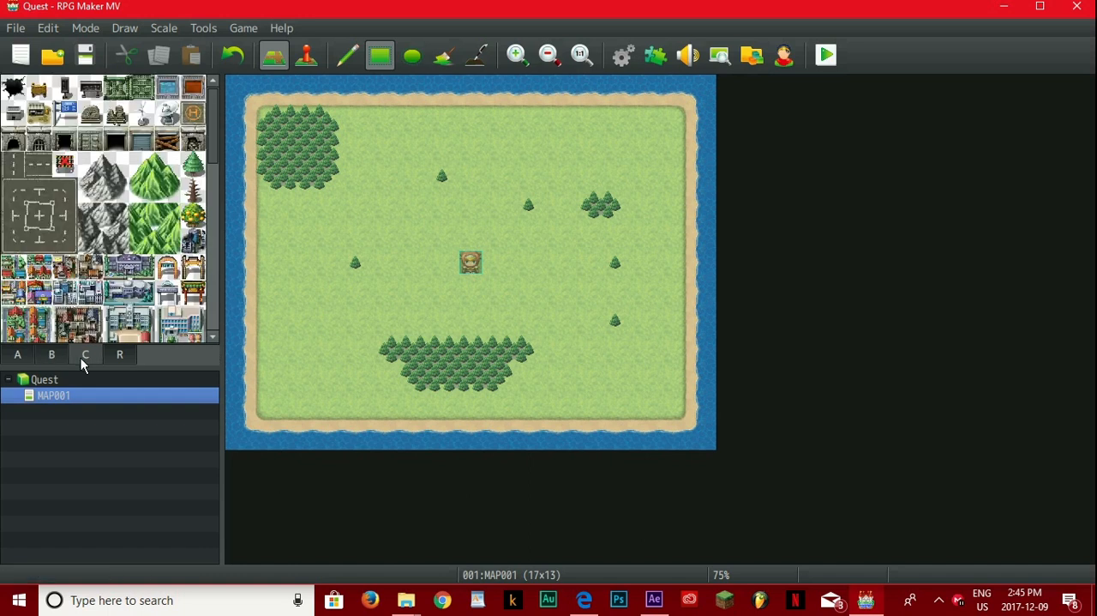
left_click_drag(216, 142, 213, 300)
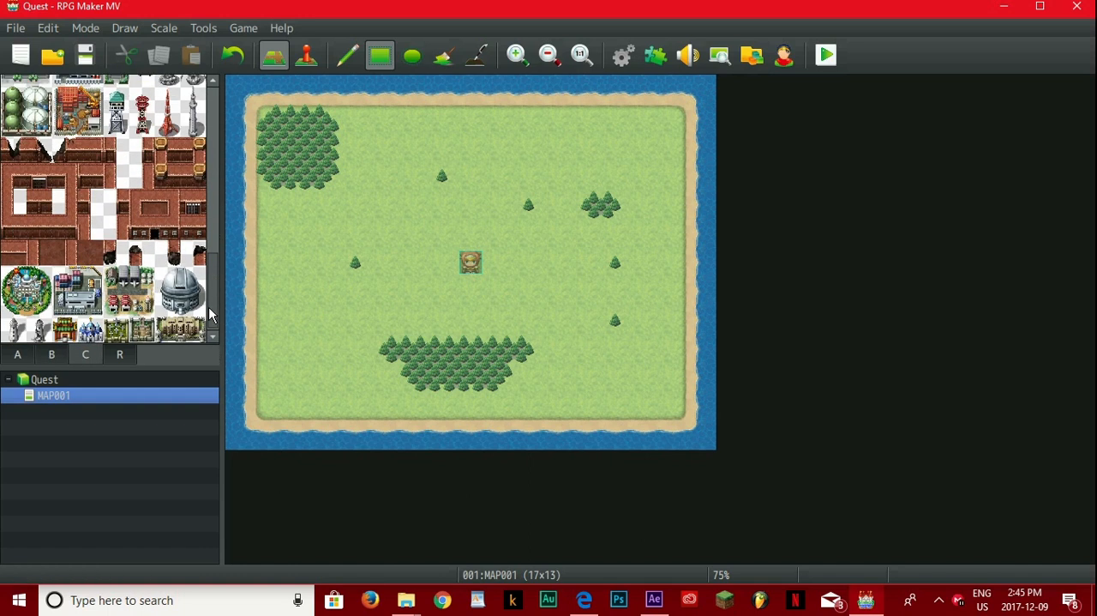
left_click(54, 355)
left_click_drag(211, 259, 225, 137)
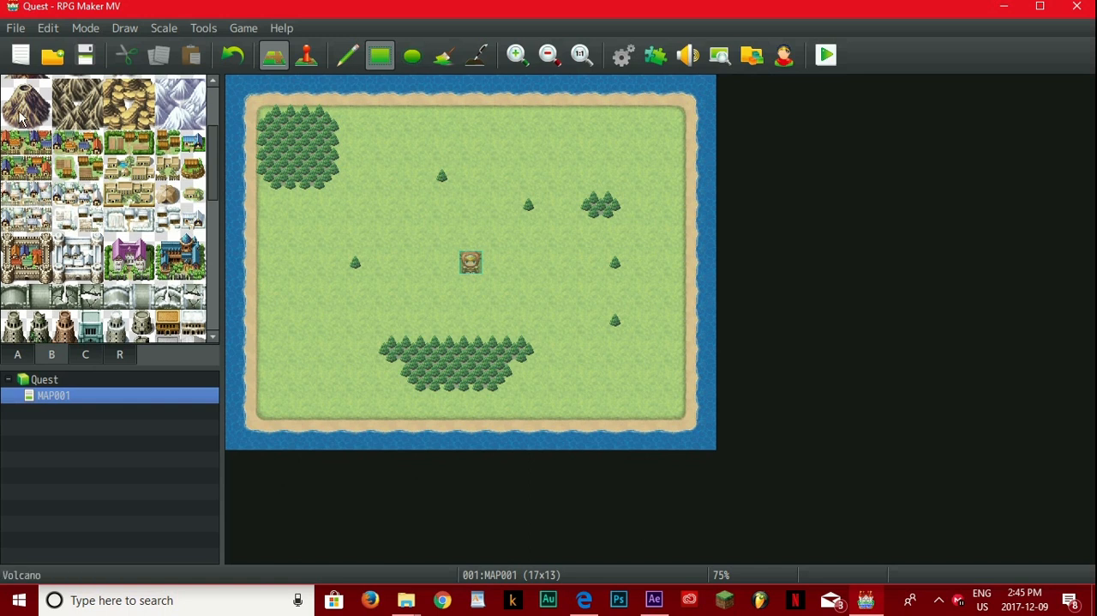
left_click(341, 61)
left_click_drag(13, 144, 47, 145)
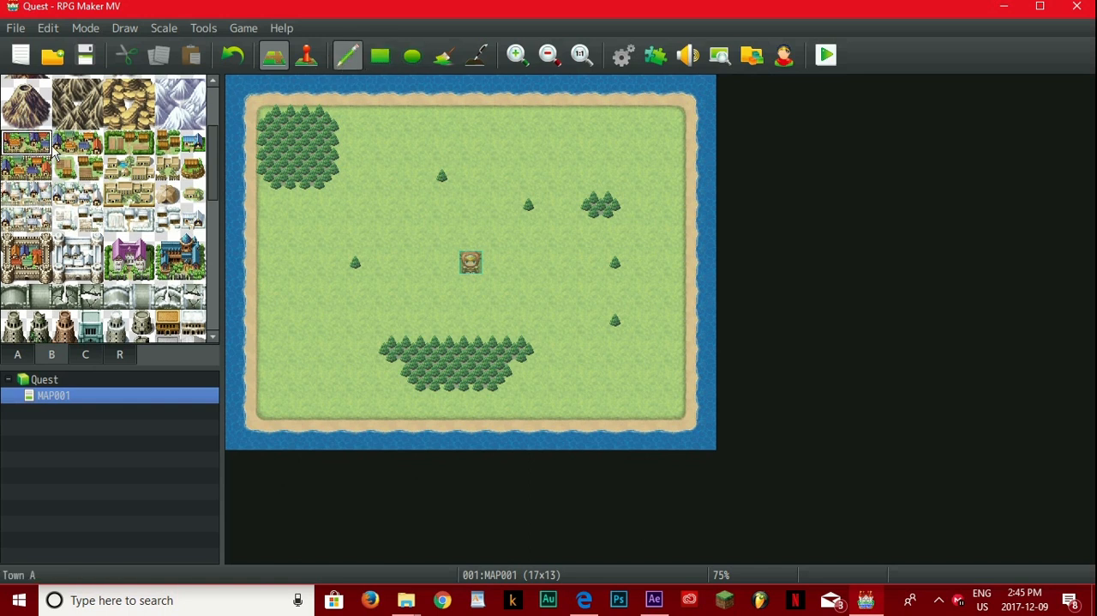
left_click(279, 206)
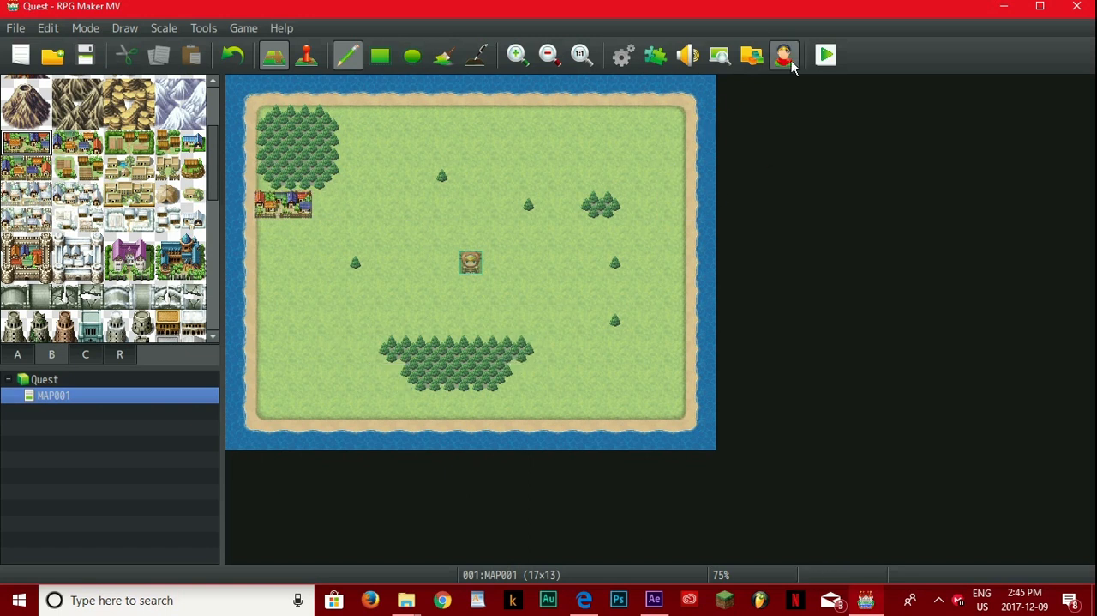
Step: Playtest the project, saving the changes, and start a new game
left_click(823, 58)
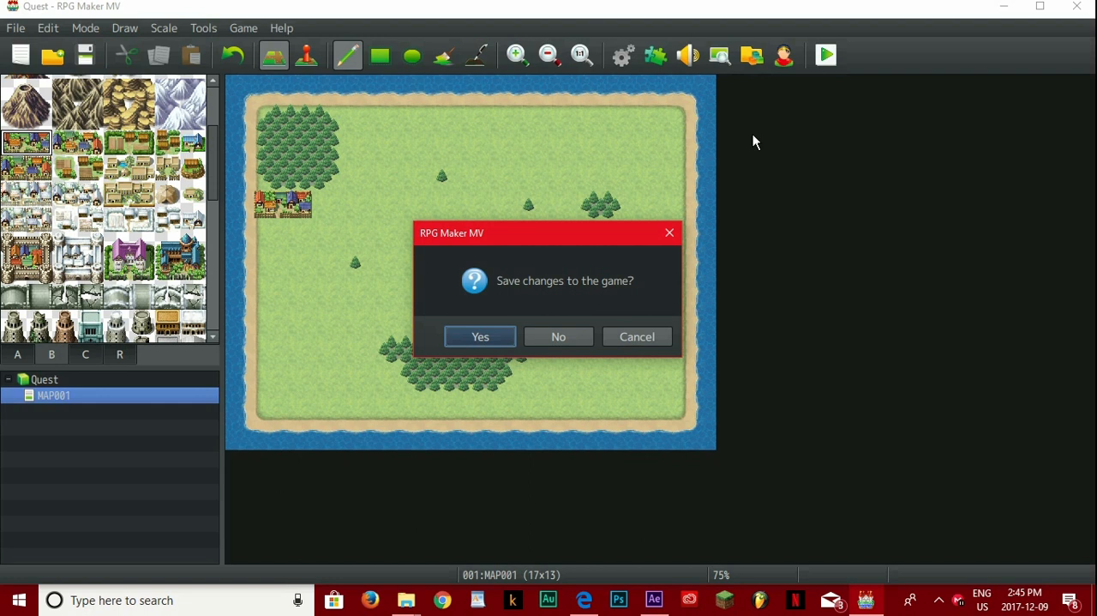
left_click(480, 337)
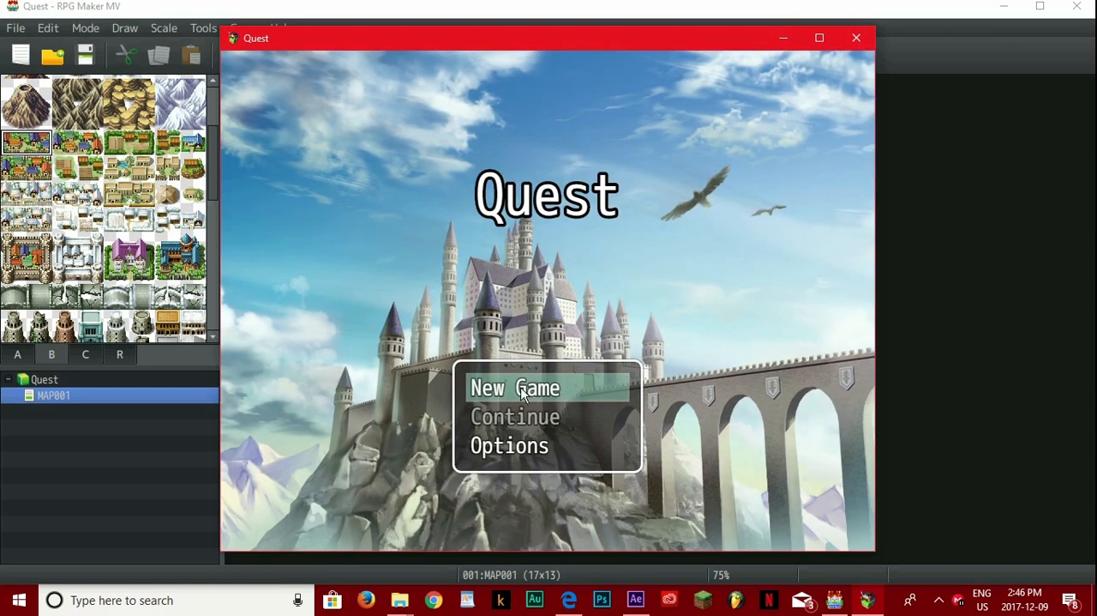
key("Return")
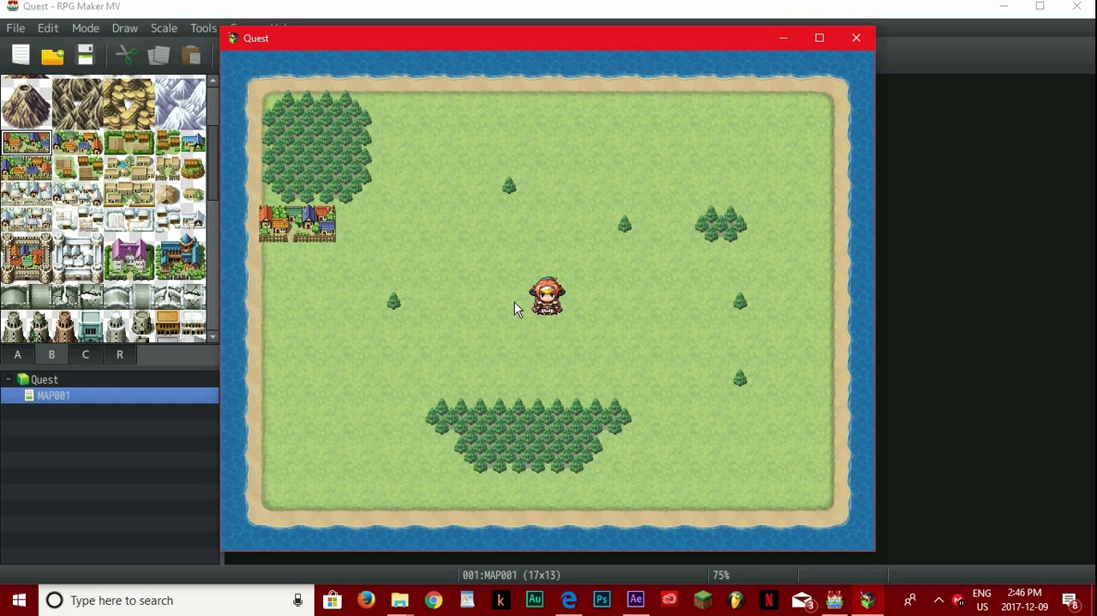
Step: Walk the party around the map and across the village tiles to test movement, and close the playtest
left_click(470, 300)
left_click(463, 369)
left_click(470, 185)
left_click(432, 223)
left_click(476, 264)
left_click(382, 239)
left_click(360, 250)
left_click(325, 234)
left_click(286, 196)
left_click(432, 147)
left_click(356, 338)
left_click(319, 221)
left_click(432, 261)
left_click(604, 67)
left_click(566, 54)
left_click(350, 186)
left_click(290, 225)
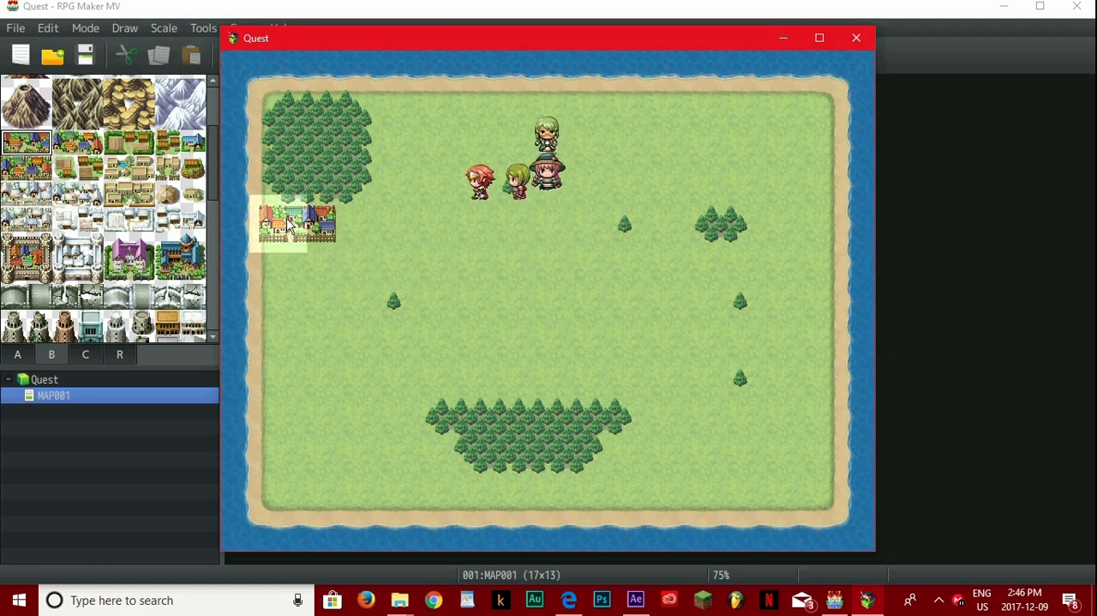
left_click(316, 300)
left_click(317, 339)
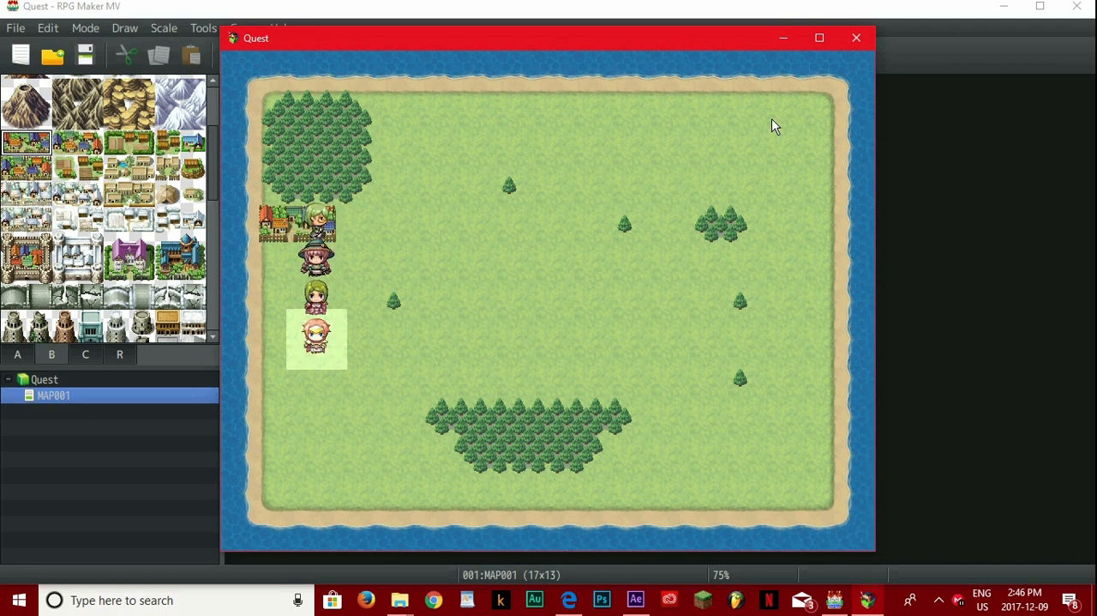
left_click(857, 39)
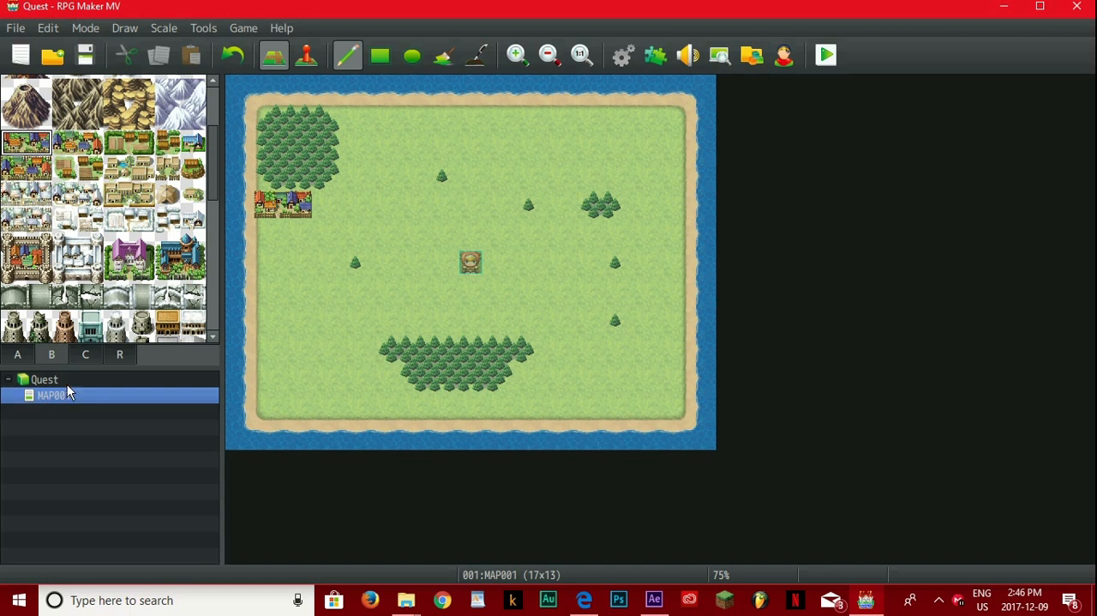
Step: Create a new map under MAP001 with the name Town 1 and the display name Salem
right_click(66, 408)
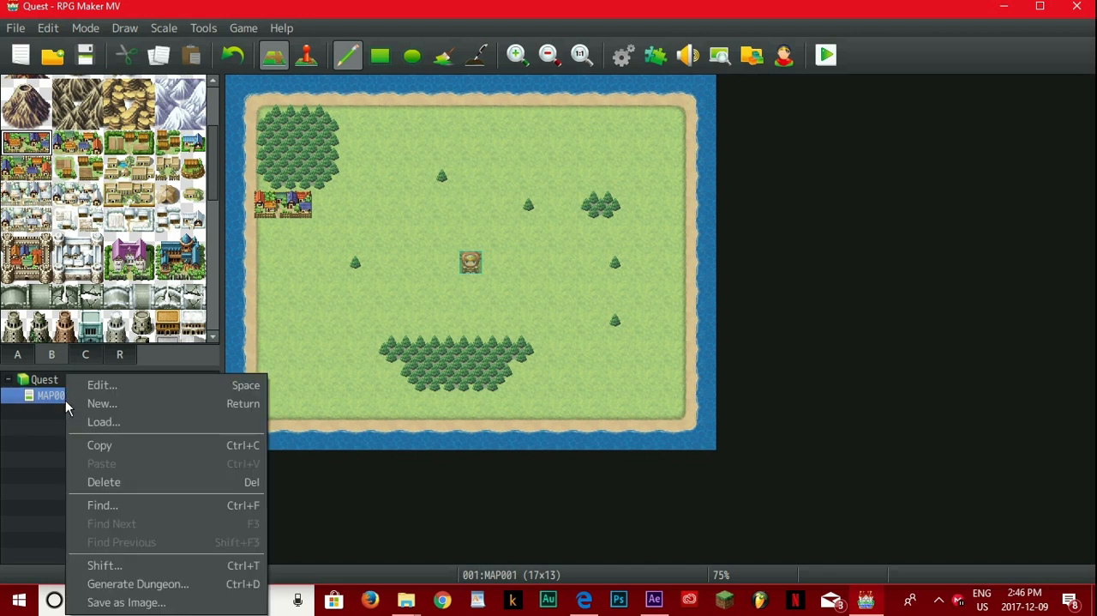
left_click(125, 403)
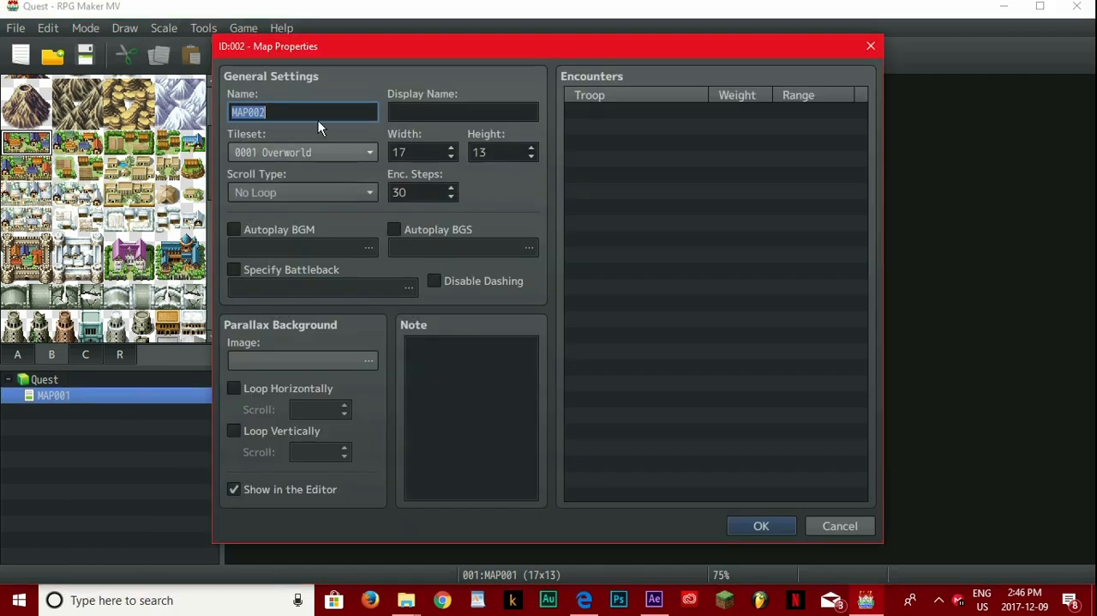
type("Town 1")
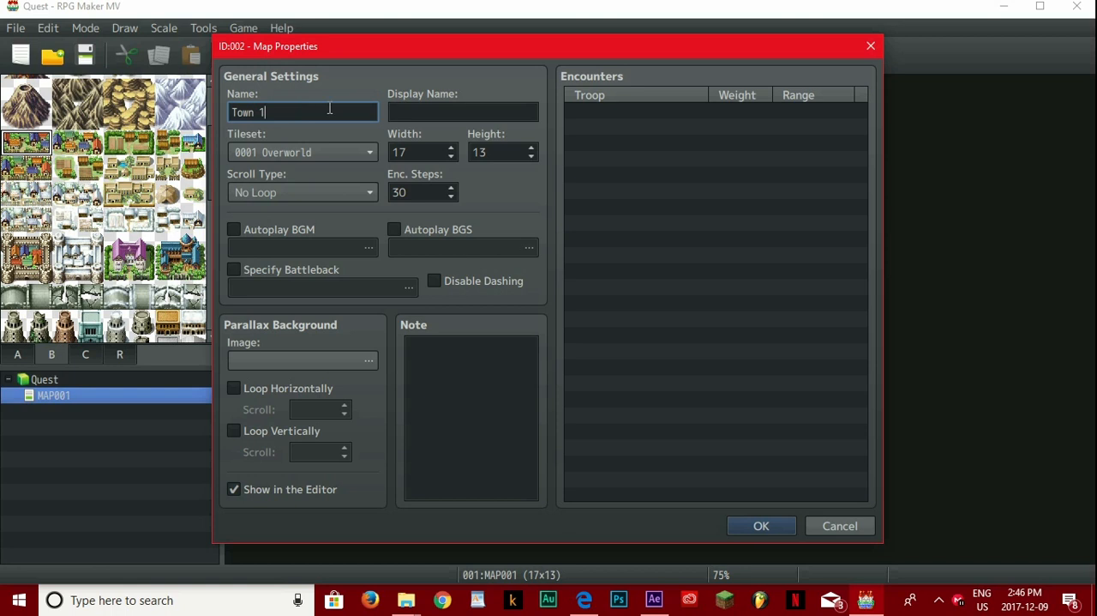
left_click(455, 107)
type("Salem")
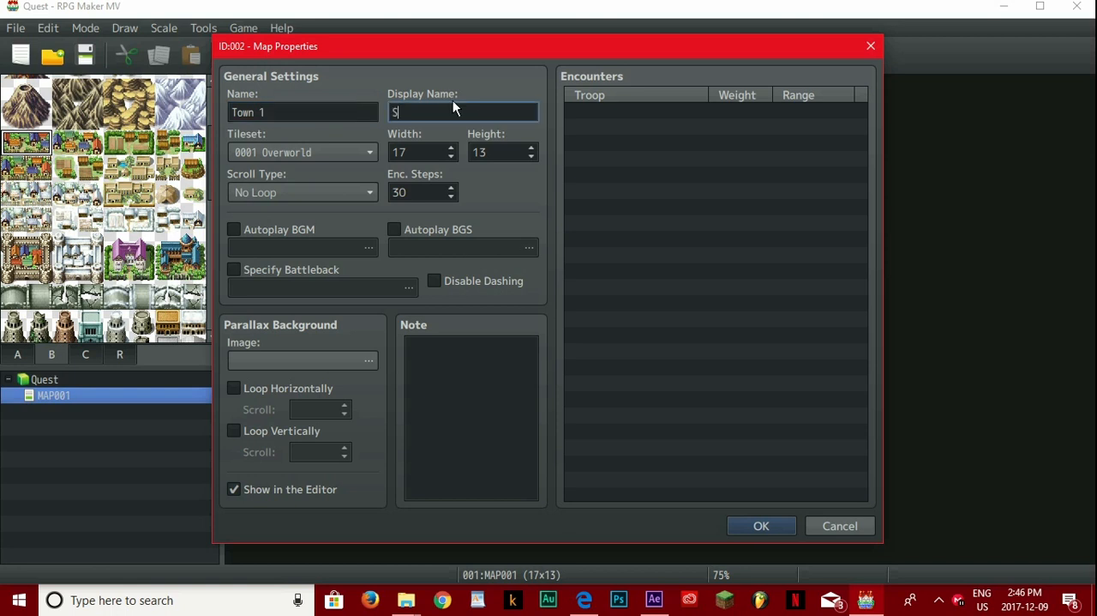
Step: Assign the 0002 Outside tileset to the new map, set its width and height to 20, and confirm the properties
left_click(342, 151)
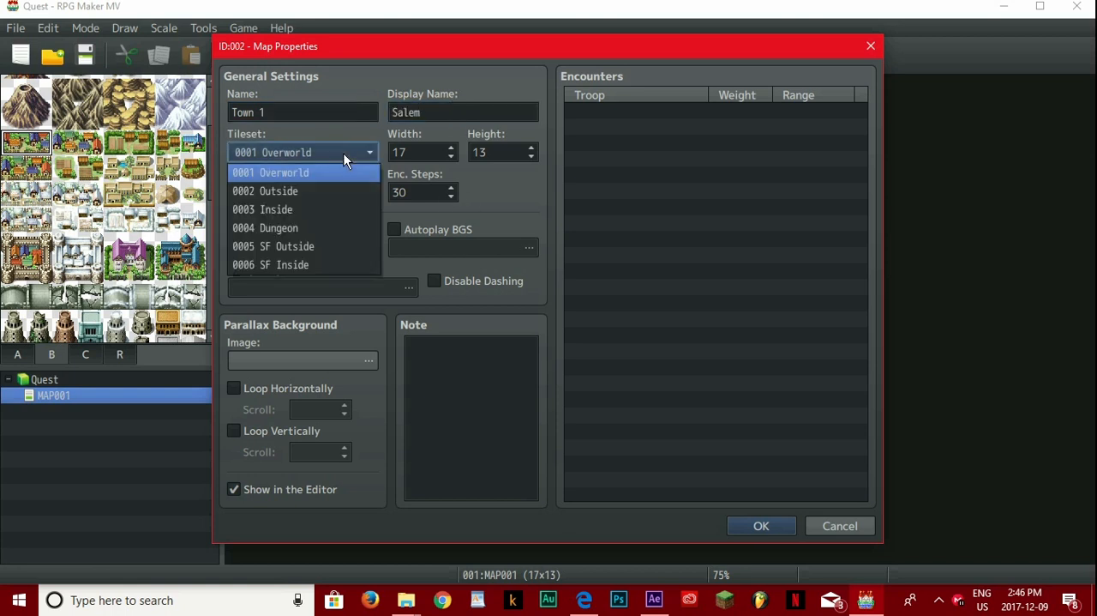
left_click(288, 192)
left_click(452, 147)
left_click(452, 147)
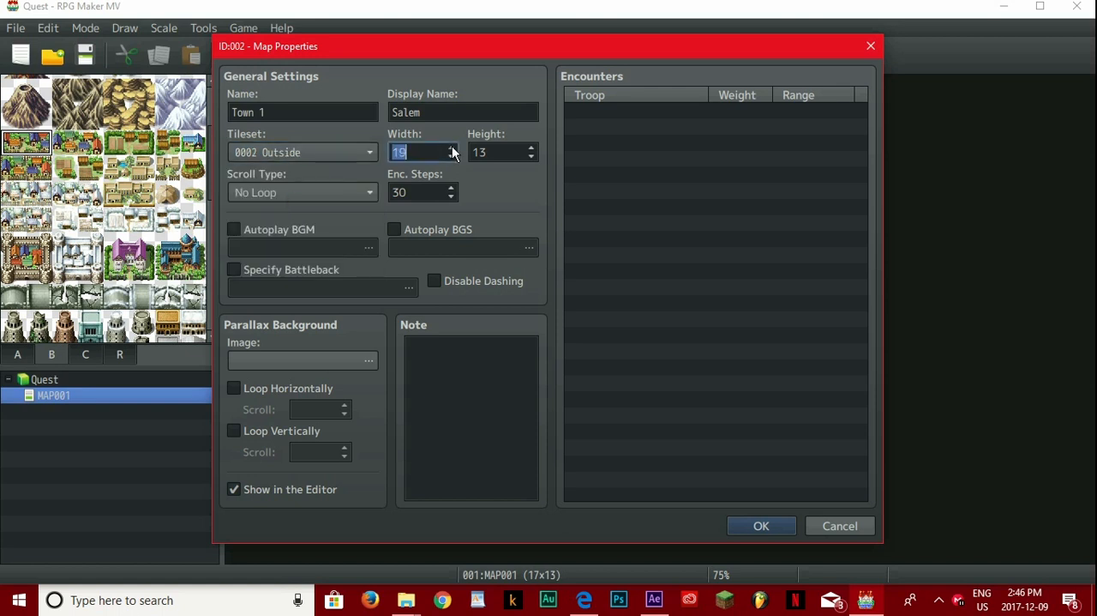
left_click(532, 157)
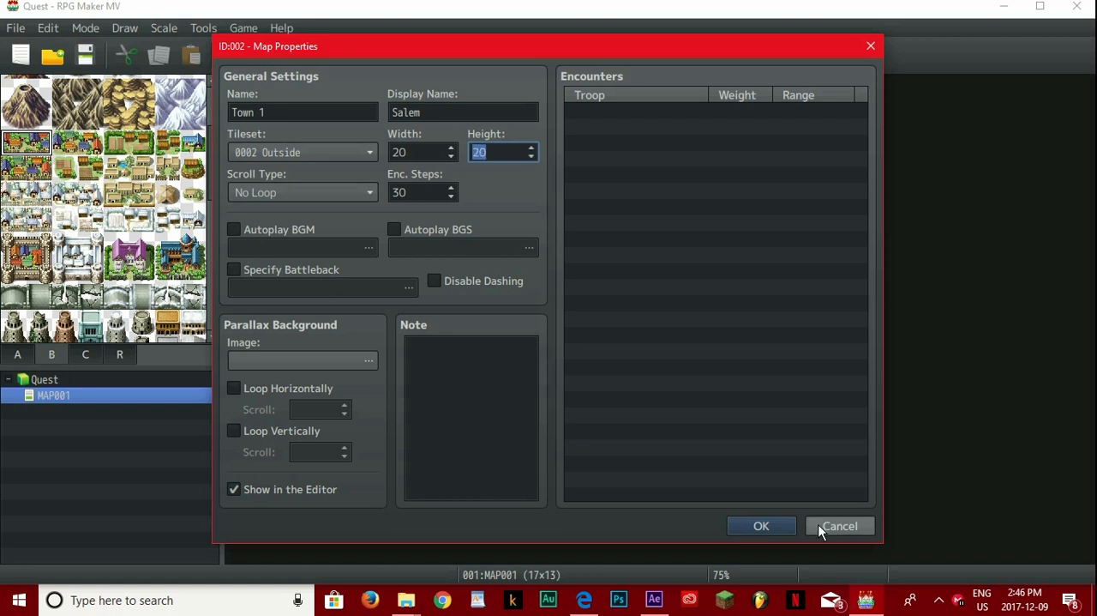
left_click(773, 529)
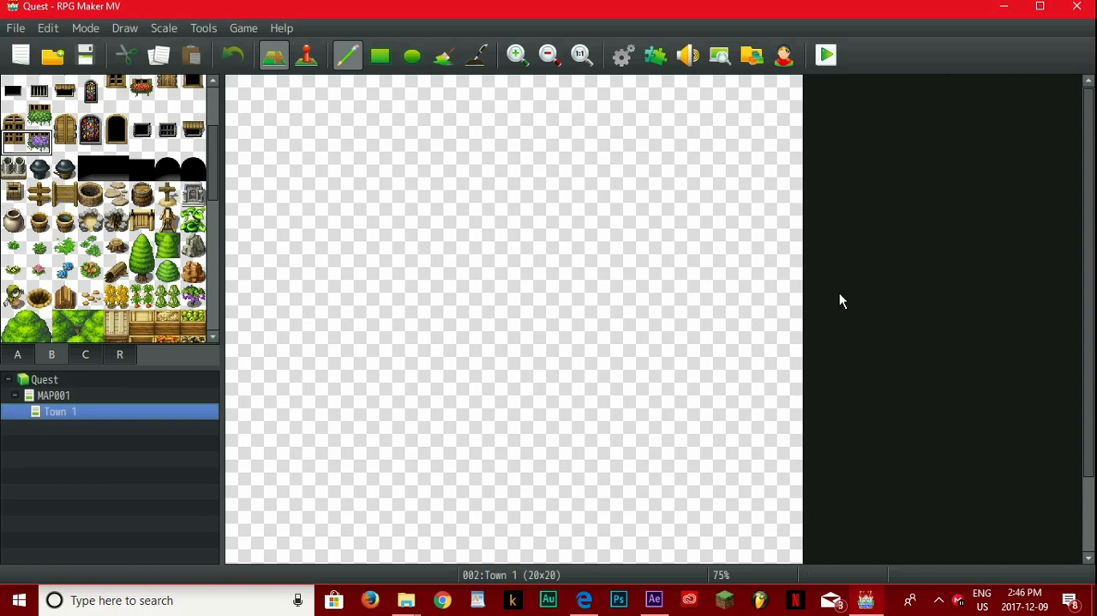
Step: Fill the whole Town 1 map with the bright green meadow tile using the rectangle tool
left_click_drag(1092, 169, 1095, 292)
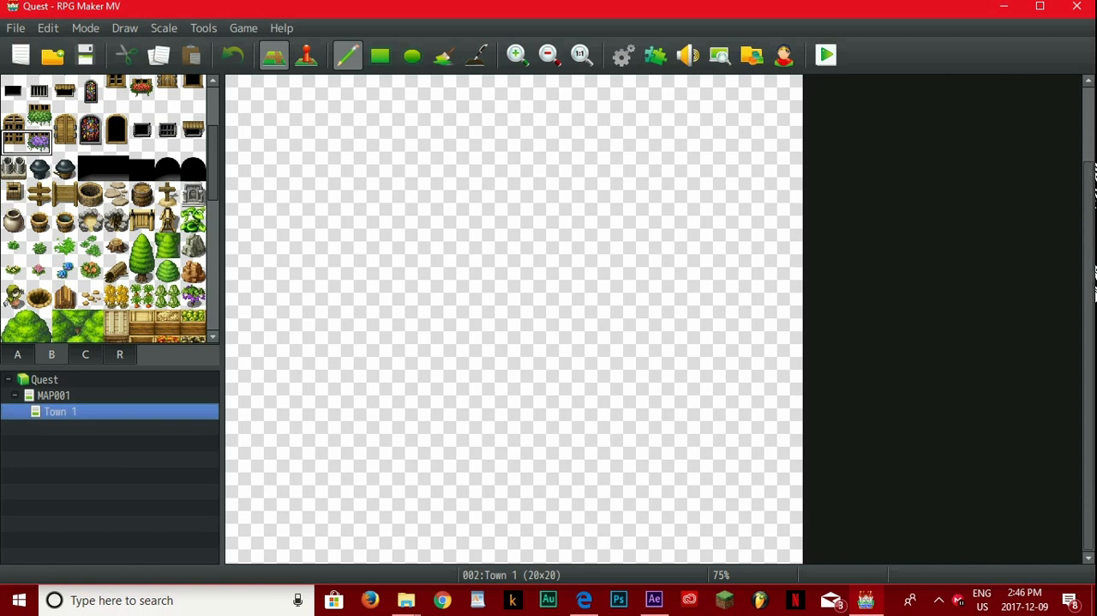
scroll(578, 341, "down", 2, "ctrl")
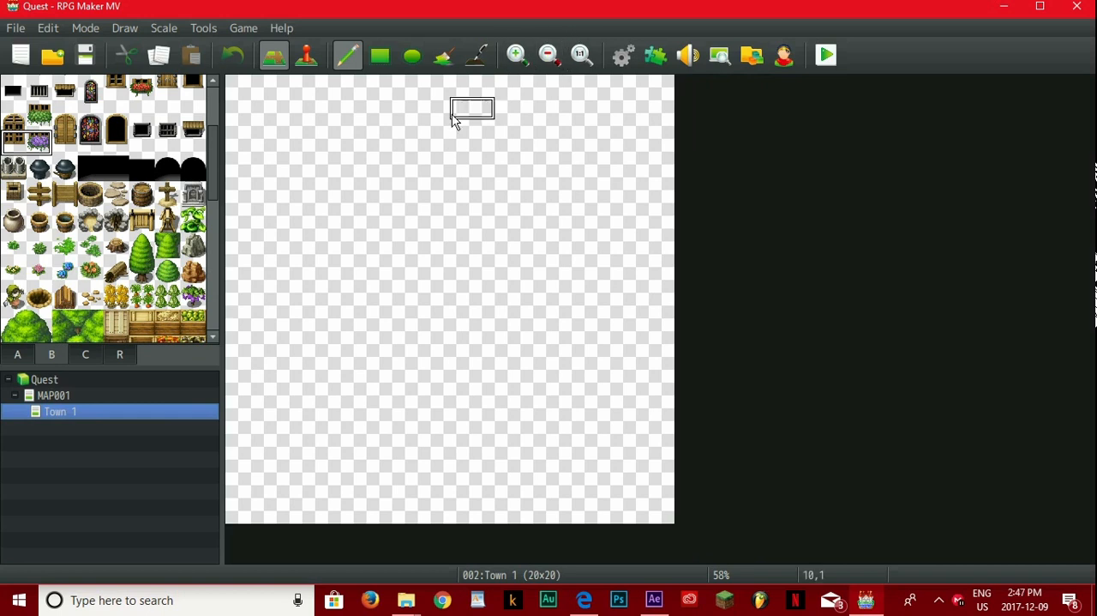
left_click(18, 357)
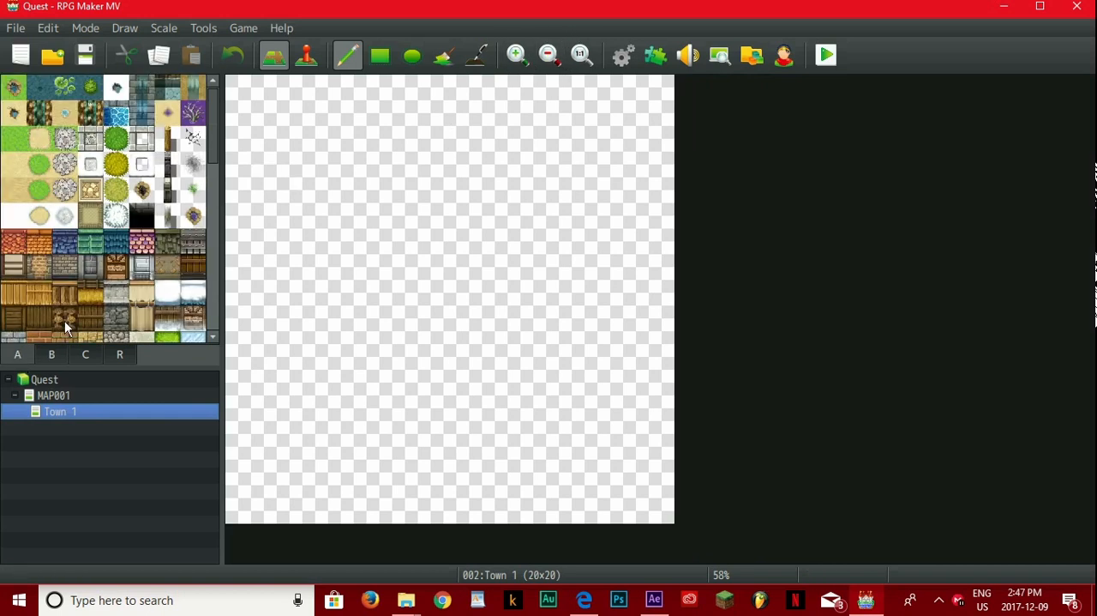
left_click(13, 138)
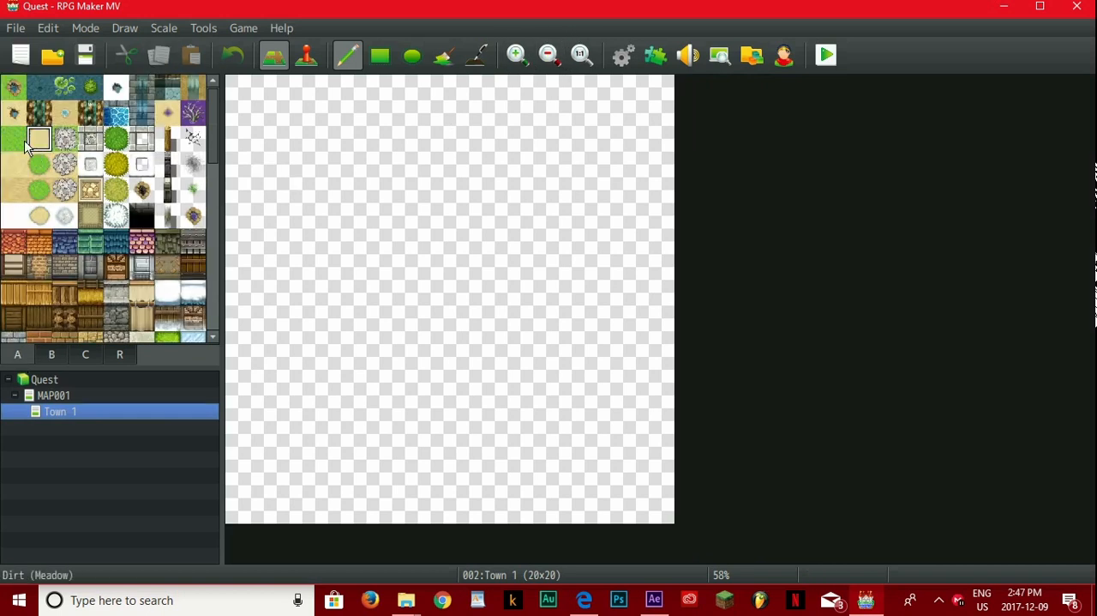
mouse_move(240, 86)
left_mouse_down()
mouse_move(389, 315)
mouse_move(394, 266)
left_mouse_up()
left_click(380, 55)
left_click_drag(237, 86, 662, 559)
Step: Paint dark green grass patches on Town 1: a large block, an arm extending from its upper right side, and a narrow vertical strip
left_click(115, 139)
left_click_drag(304, 123, 446, 352)
left_click_drag(529, 441, 528, 286)
left_click_drag(571, 197, 366, 190)
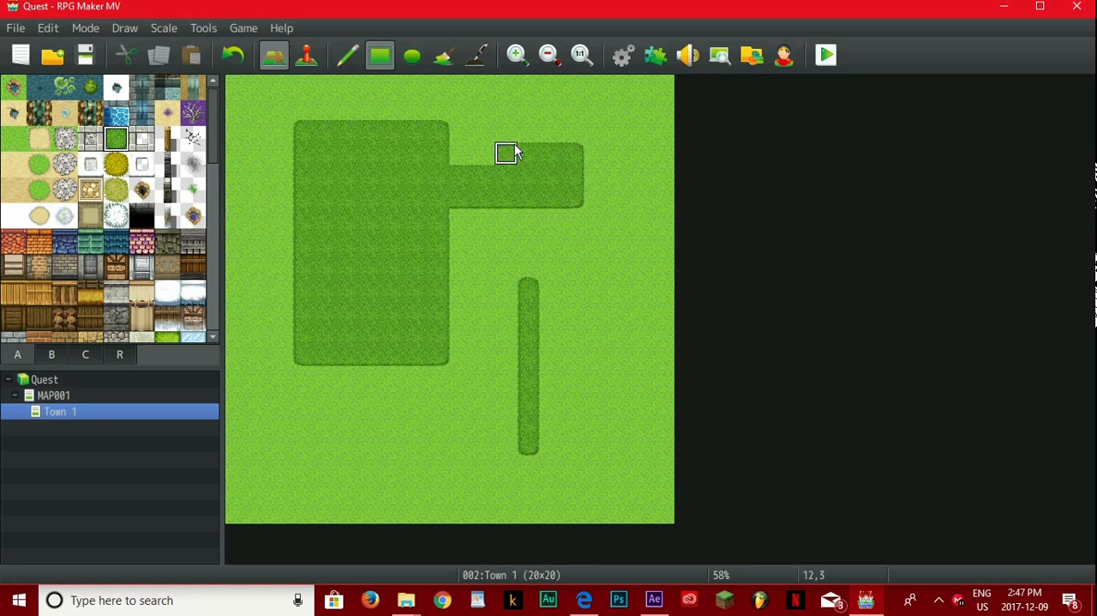
Step: Lay a full-width row of Roof K (Log) tiles along the top edge of Town 1
left_click(41, 293)
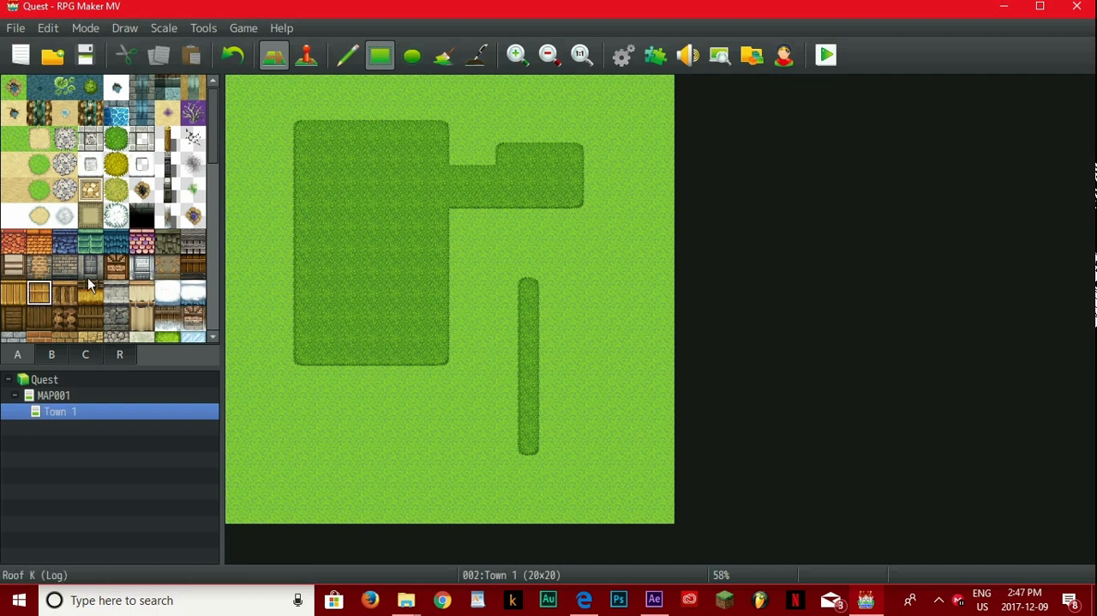
left_click(64, 292)
left_click_drag(237, 88, 665, 90)
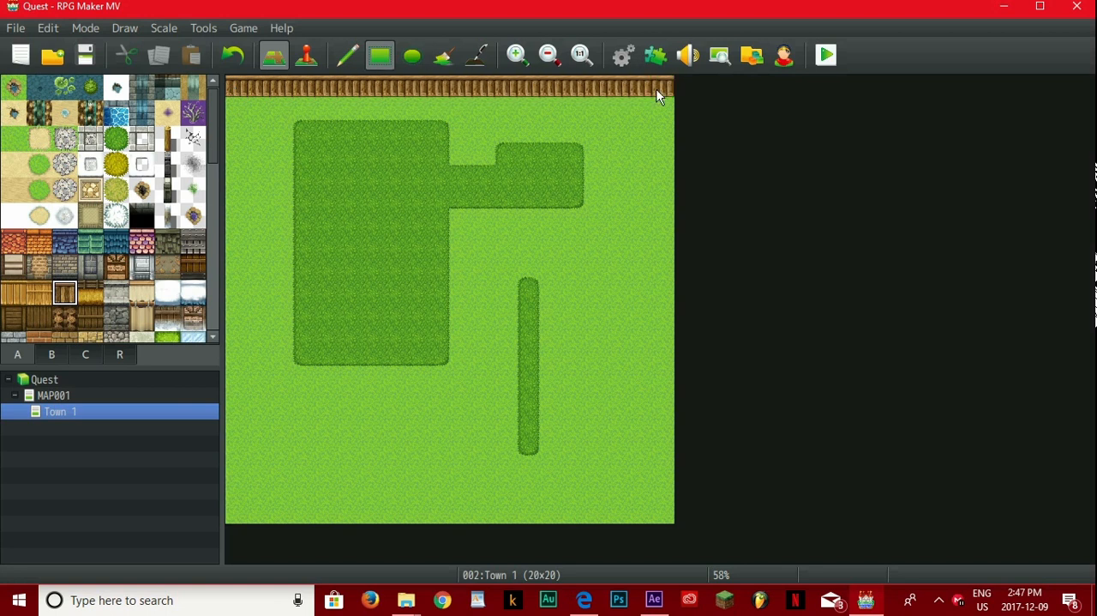
Step: Add a second full-width Roof K (Log) row, and paint a 2-by-4-tile stacked-log wall below it in the large dark grass block
left_click_drag(238, 108, 622, 105)
left_click(65, 318)
left_click(369, 130)
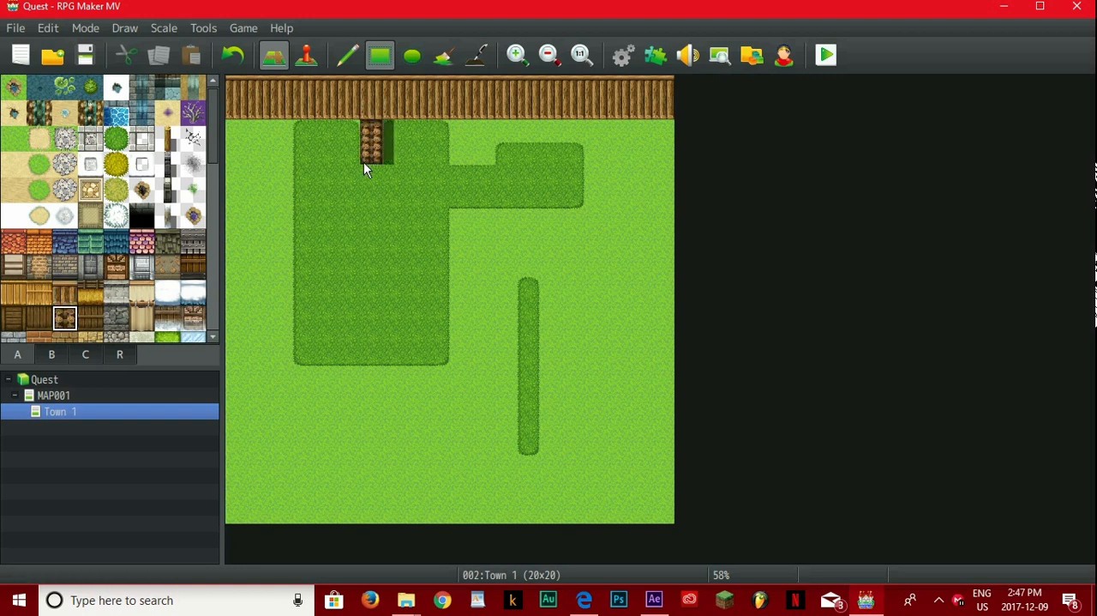
left_click_drag(361, 190, 346, 199)
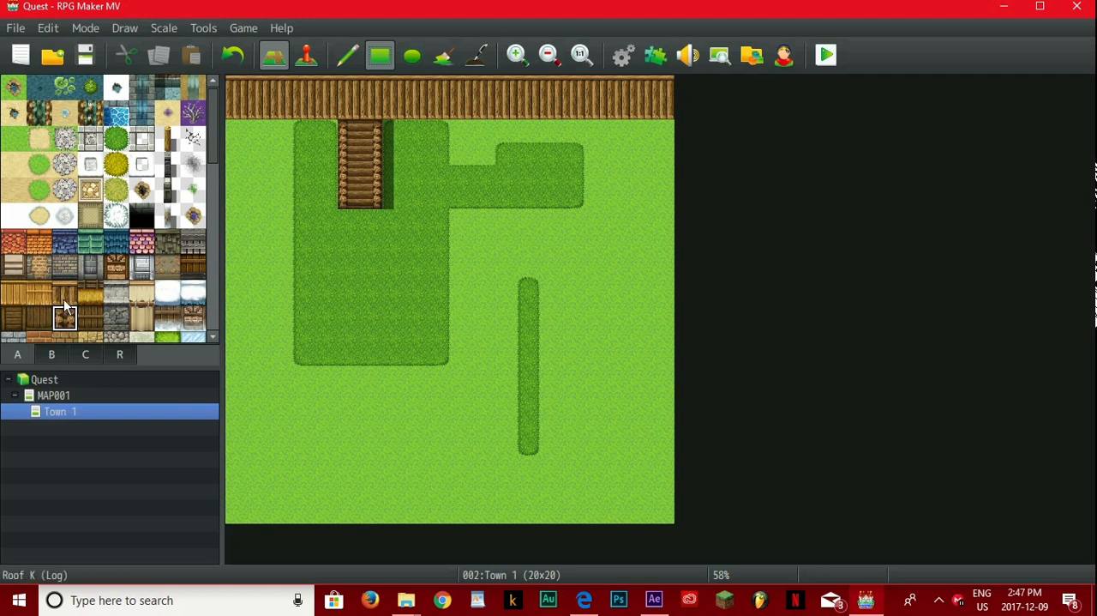
Step: Lay Roof K (Log) tiles along the other three map edges, leaving a gap at (19,2), and add partitions from the bottom and top walls
mouse_move(225, 145)
left_mouse_down()
mouse_move(217, 536)
mouse_move(729, 488)
mouse_move(695, 535)
left_mouse_up()
left_click_drag(663, 490, 667, 157)
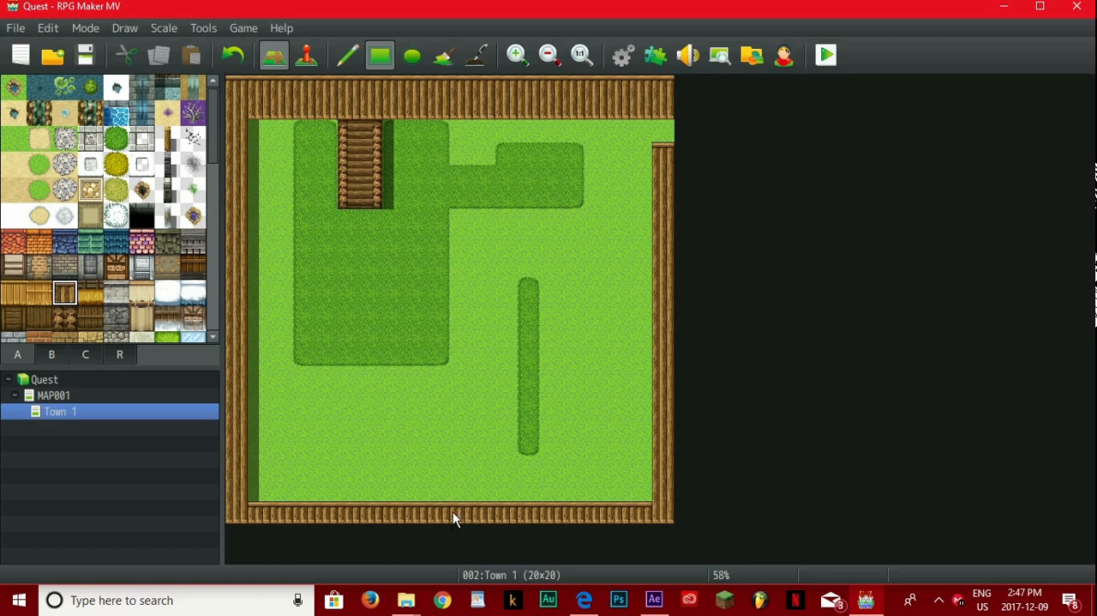
mouse_move(471, 475)
left_mouse_down()
mouse_move(475, 409)
mouse_move(463, 420)
left_mouse_up()
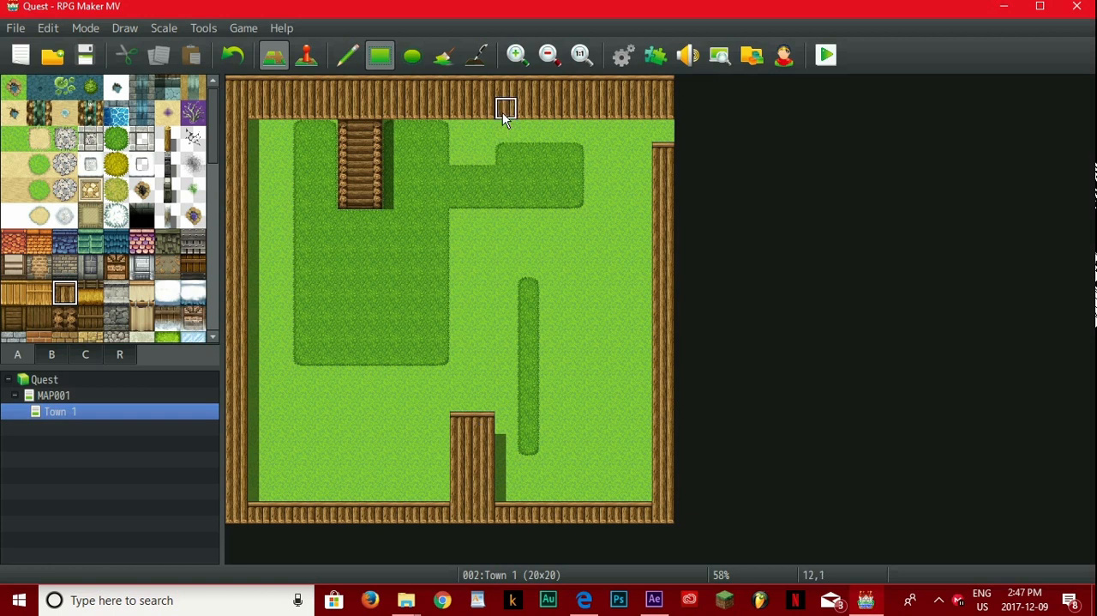
mouse_move(501, 182)
left_mouse_down()
mouse_move(490, 228)
mouse_move(502, 298)
left_mouse_up()
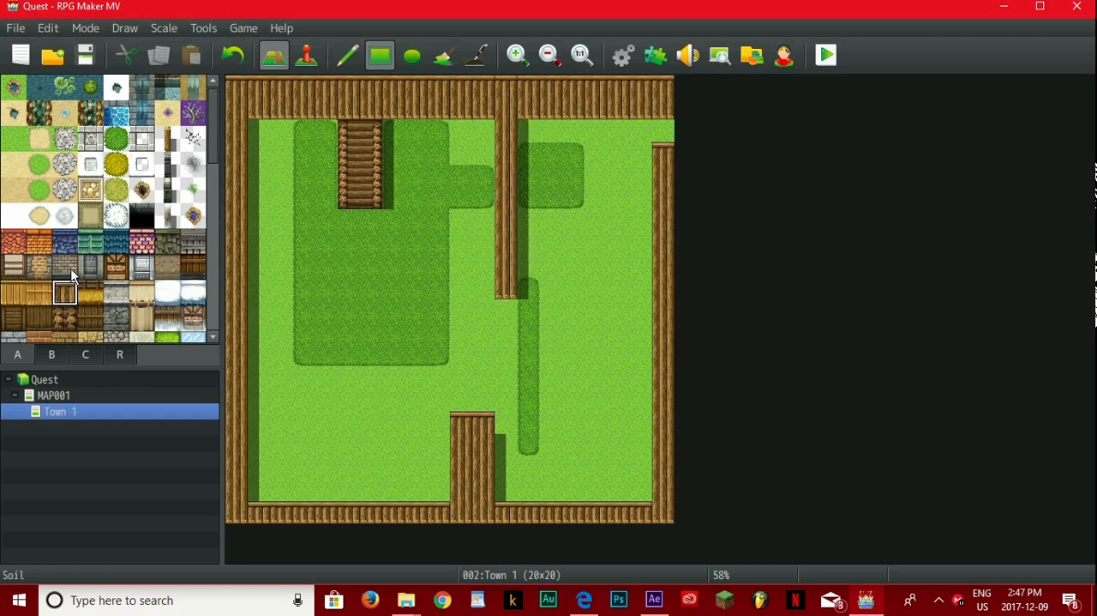
Step: Paint a one-tile-wide, seven-tile-tall stacked-log wall from the top wall down, just left of the large dark grass block
left_click(70, 317)
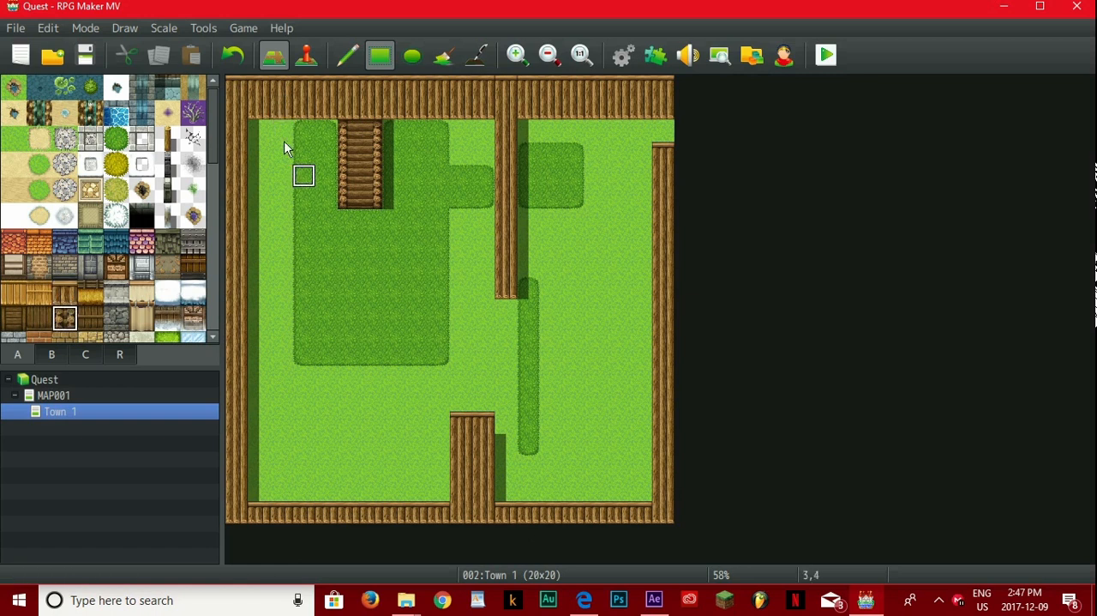
left_click_drag(274, 140, 278, 230)
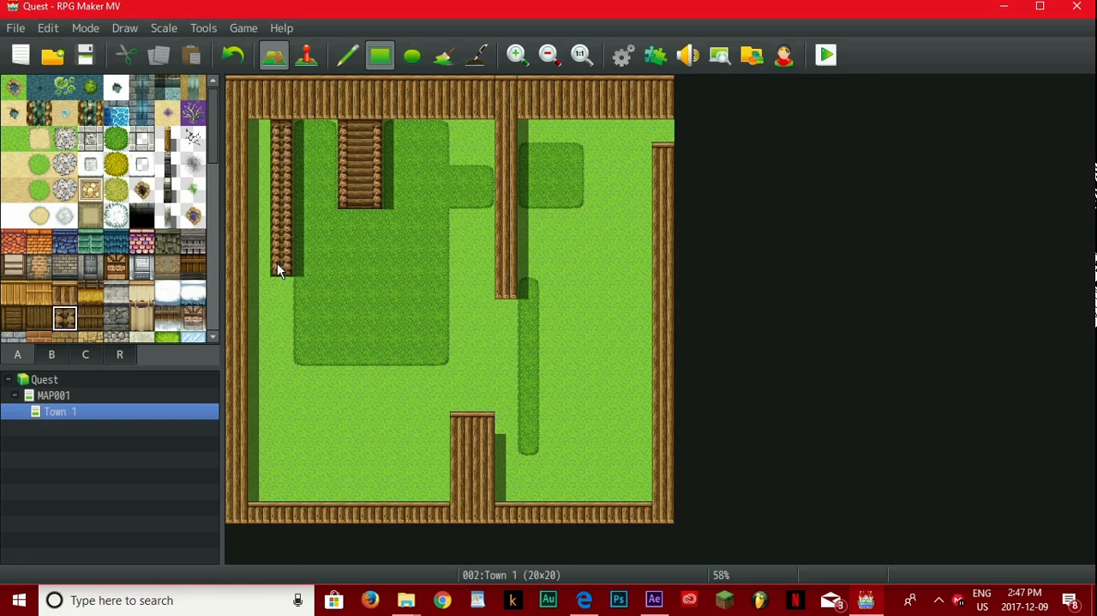
left_click(63, 266)
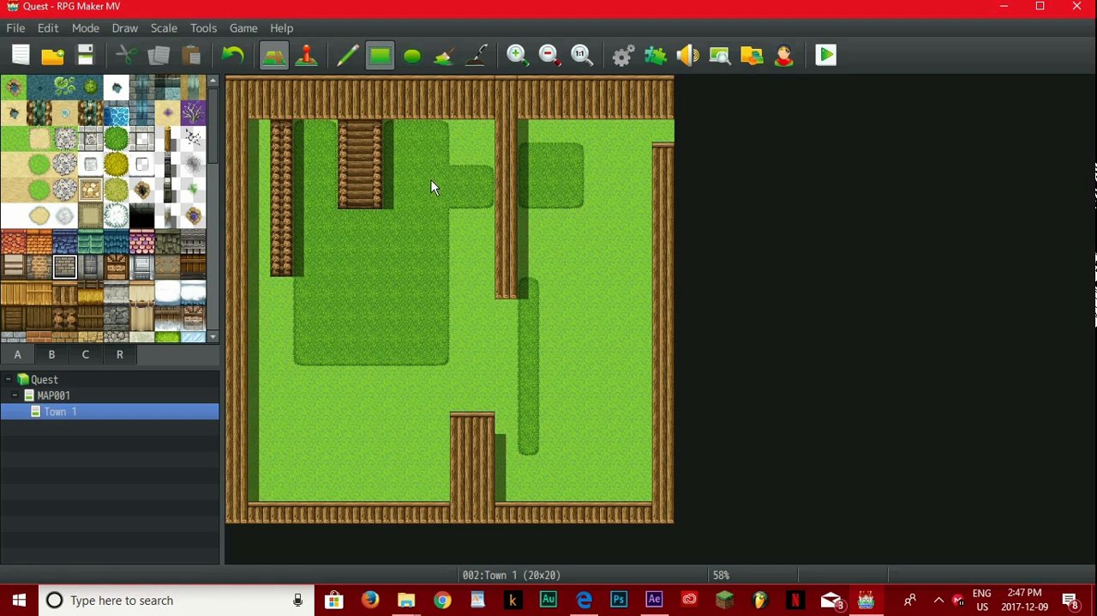
left_click(663, 135)
Step: Open the MAP001 overworld map and switch it to event editing mode
left_click(53, 396)
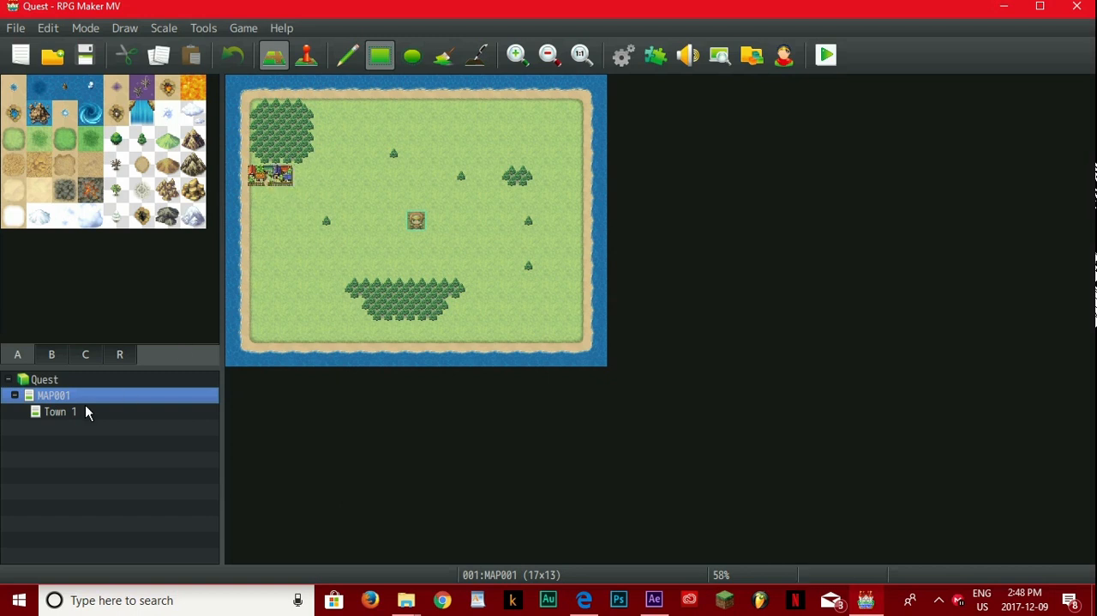
left_click(117, 407)
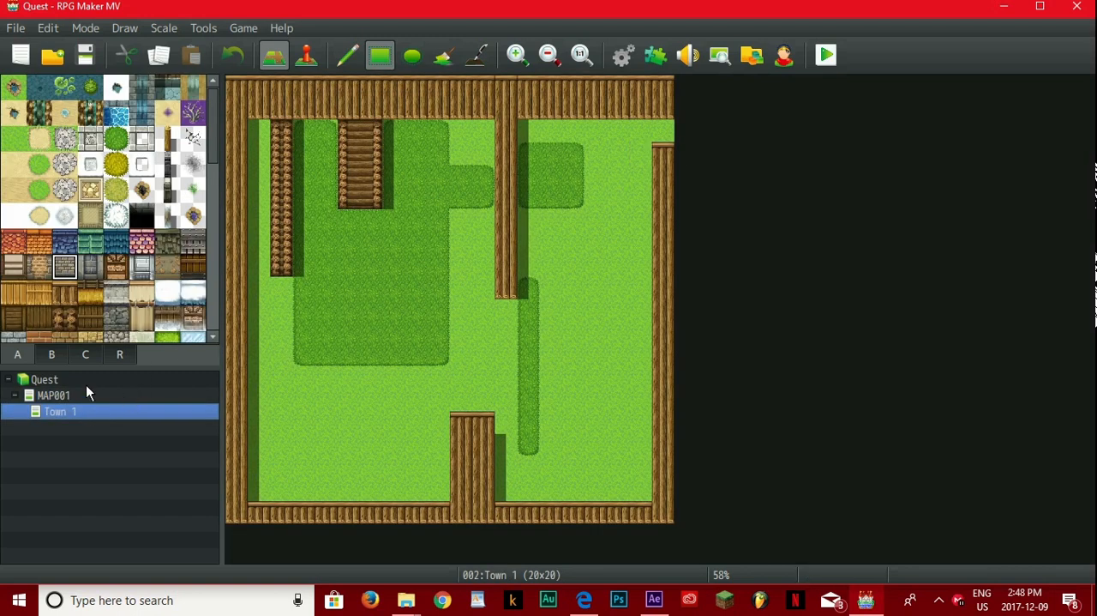
left_click(85, 395)
left_click(283, 182)
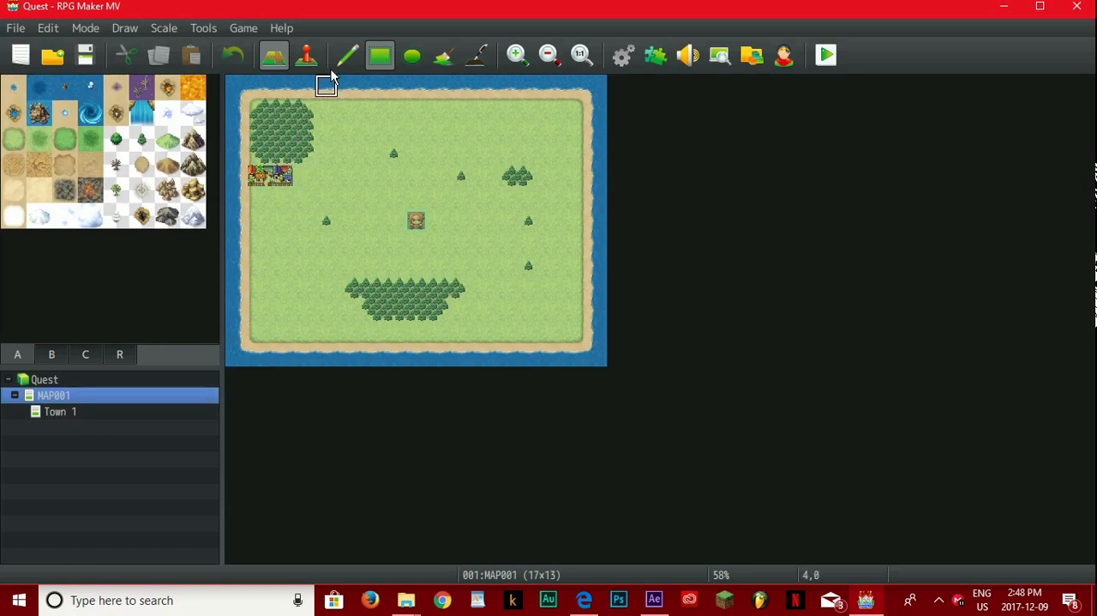
left_click(306, 55)
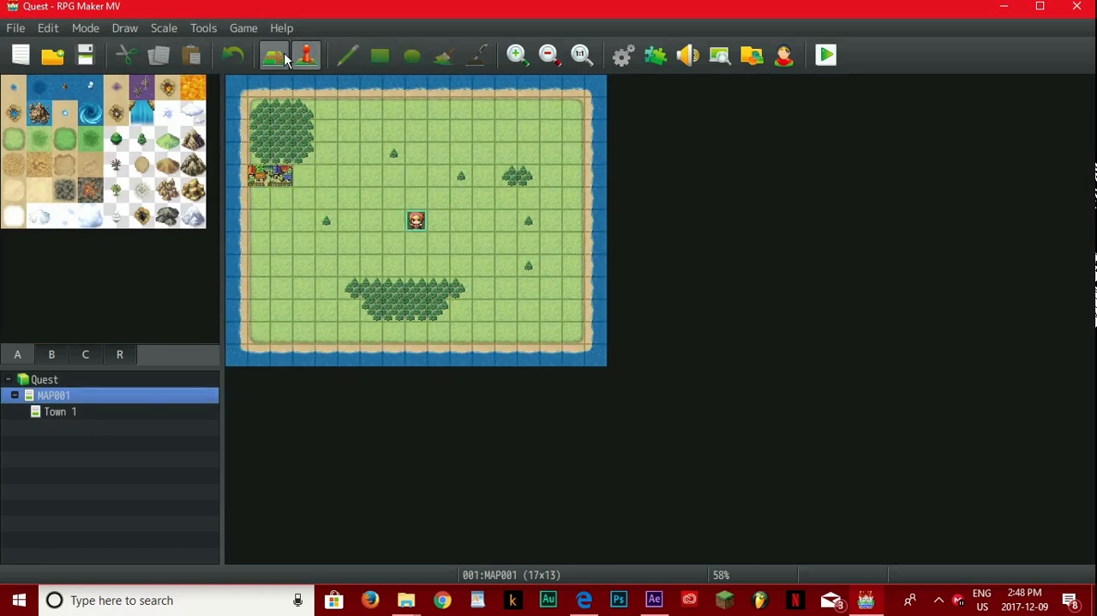
Step: Create a quick Transfer event on the overworld town tile at (2,4), with Town 1 (19,2) as its destination
right_click(286, 179)
mouse_move(347, 377)
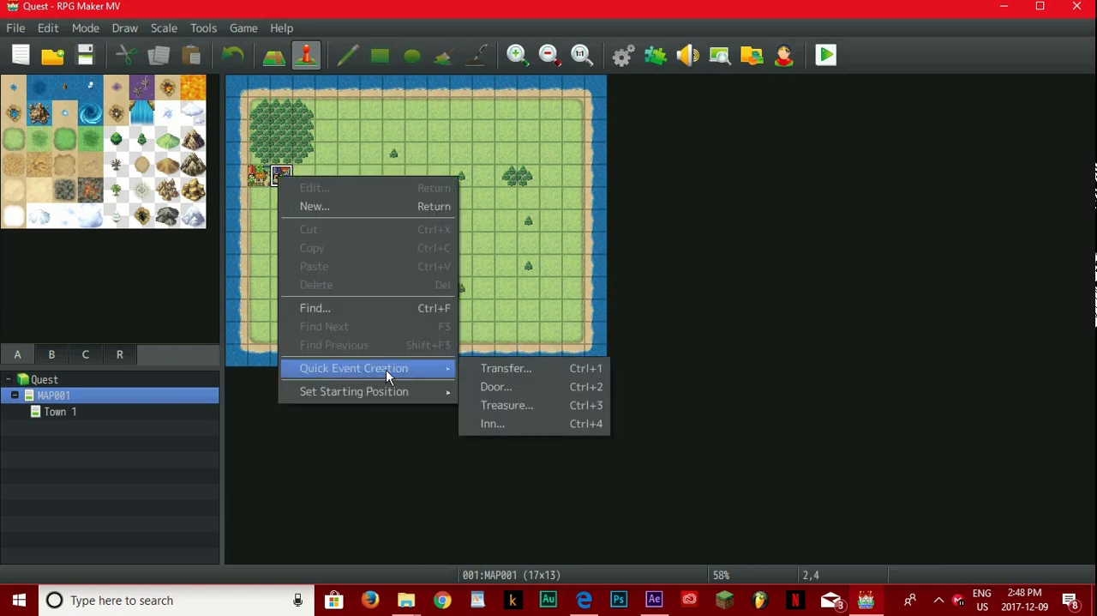
left_click(496, 368)
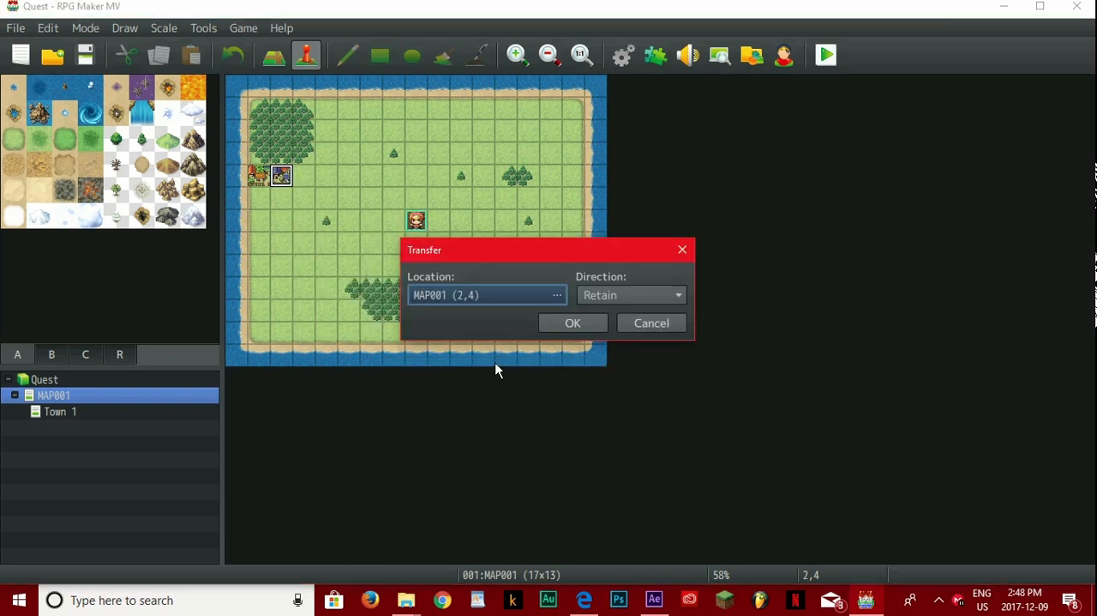
left_click(498, 293)
left_click(152, 72)
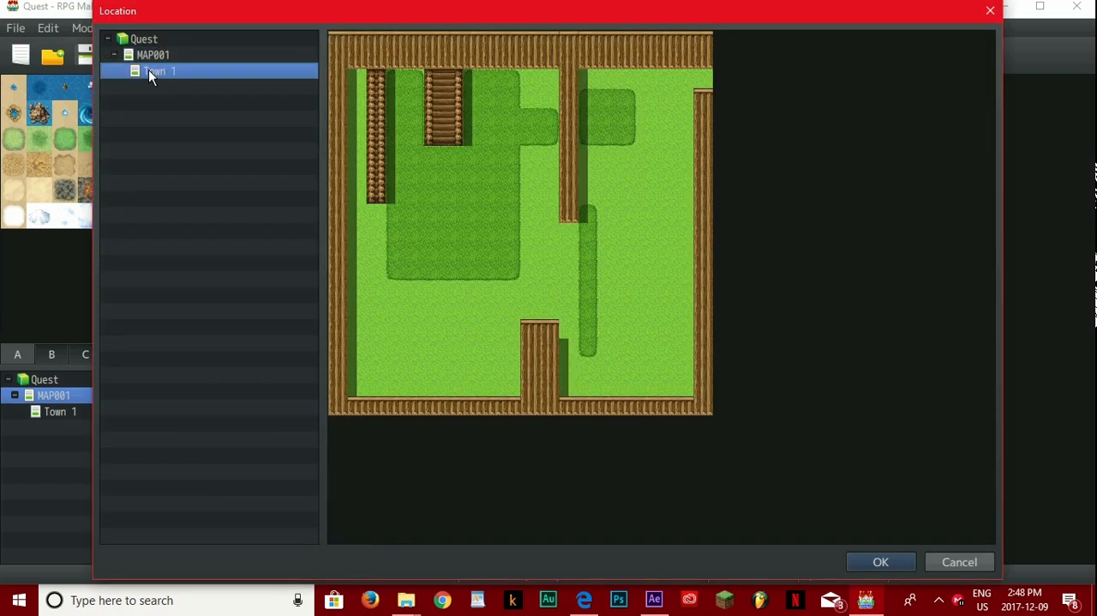
left_click(703, 82)
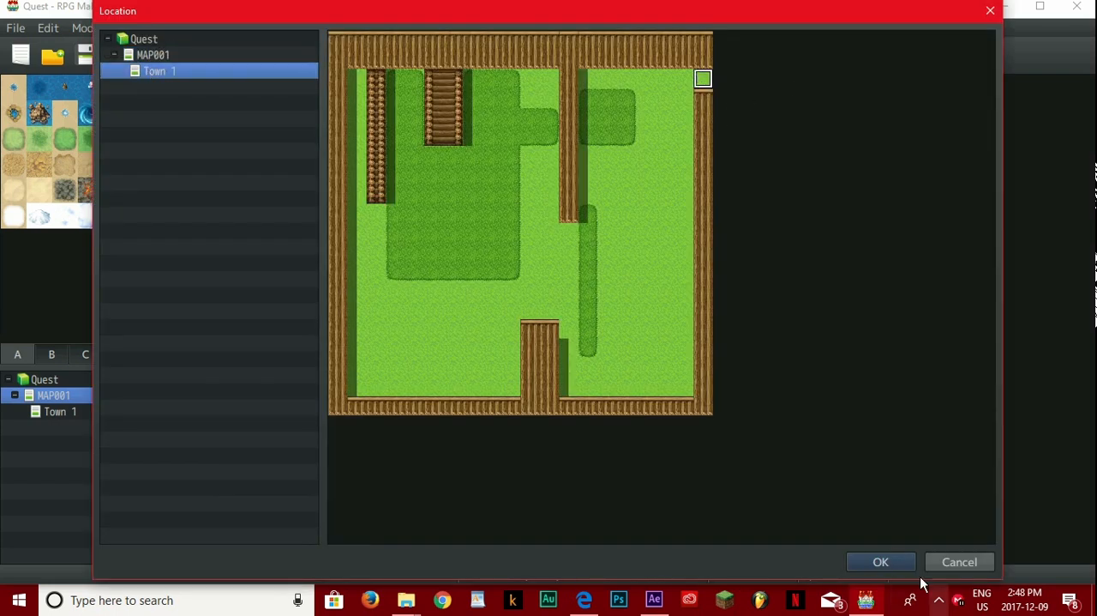
left_click(885, 561)
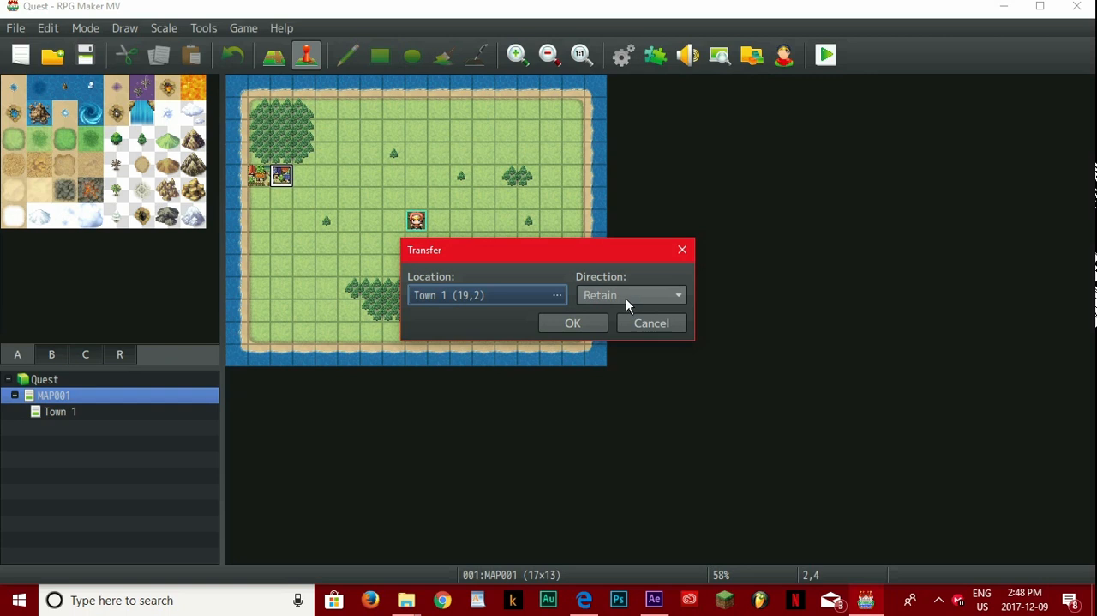
Step: Set the transfer direction to Left, confirm the event, and copy it onto the adjacent town tile at (1,4)
left_click(626, 298)
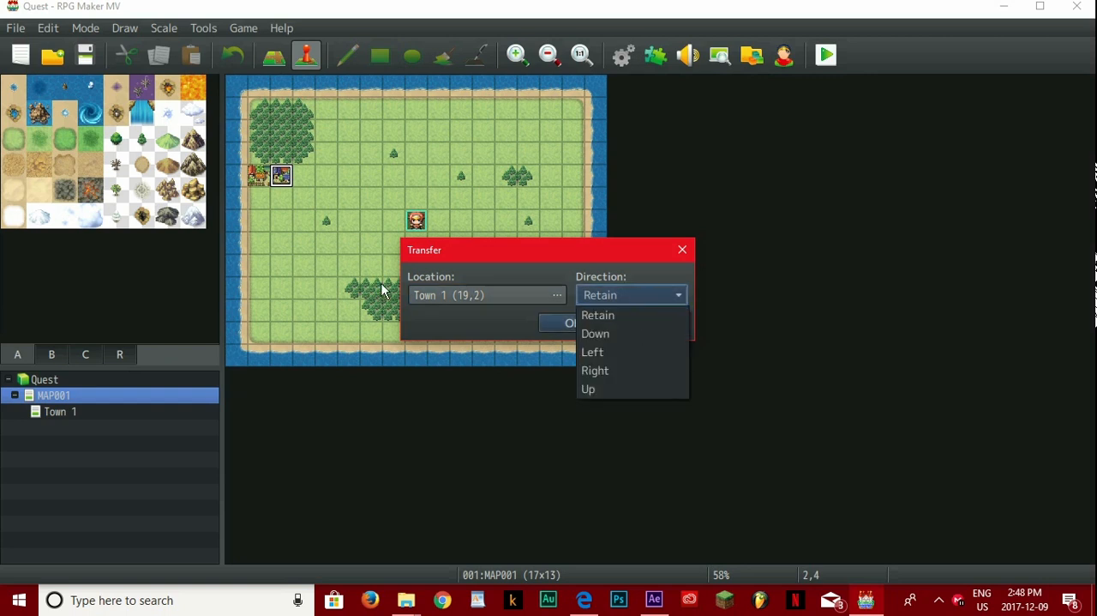
left_click(593, 353)
left_click(580, 322)
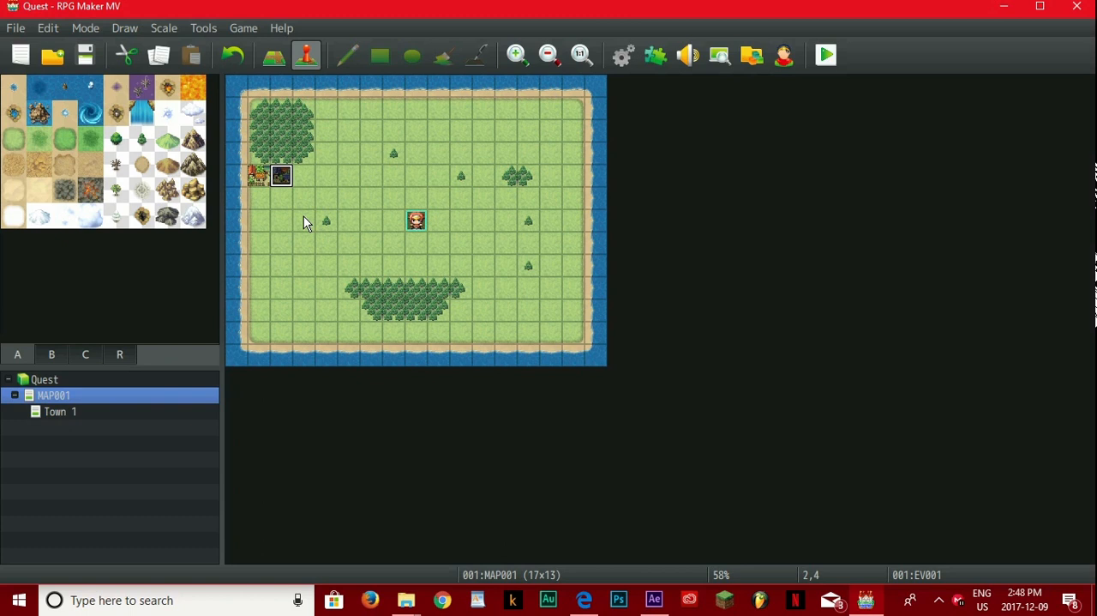
left_click(258, 177)
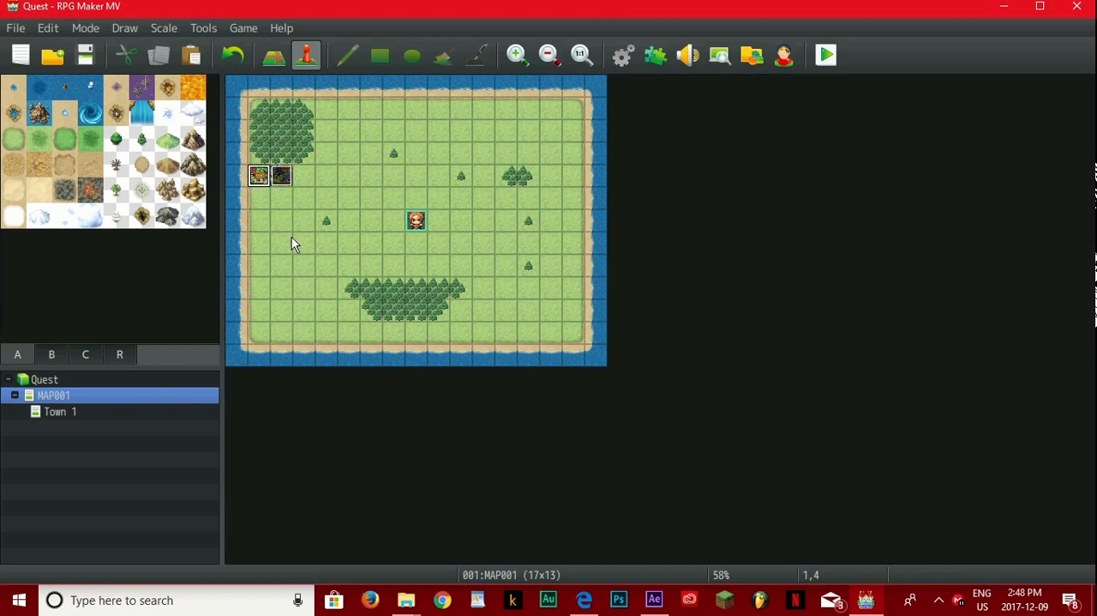
key("ctrl+v")
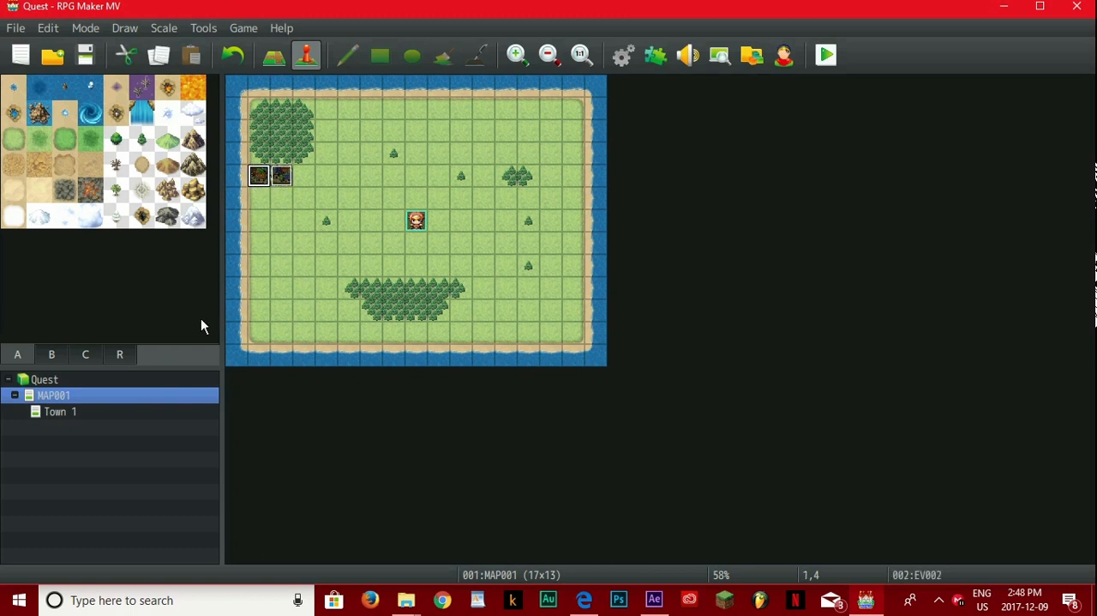
Step: Create a quick Transfer event in Town 1's wall gap at (19,2), leading to MAP001 (1,5) with direction Down
left_click(89, 411)
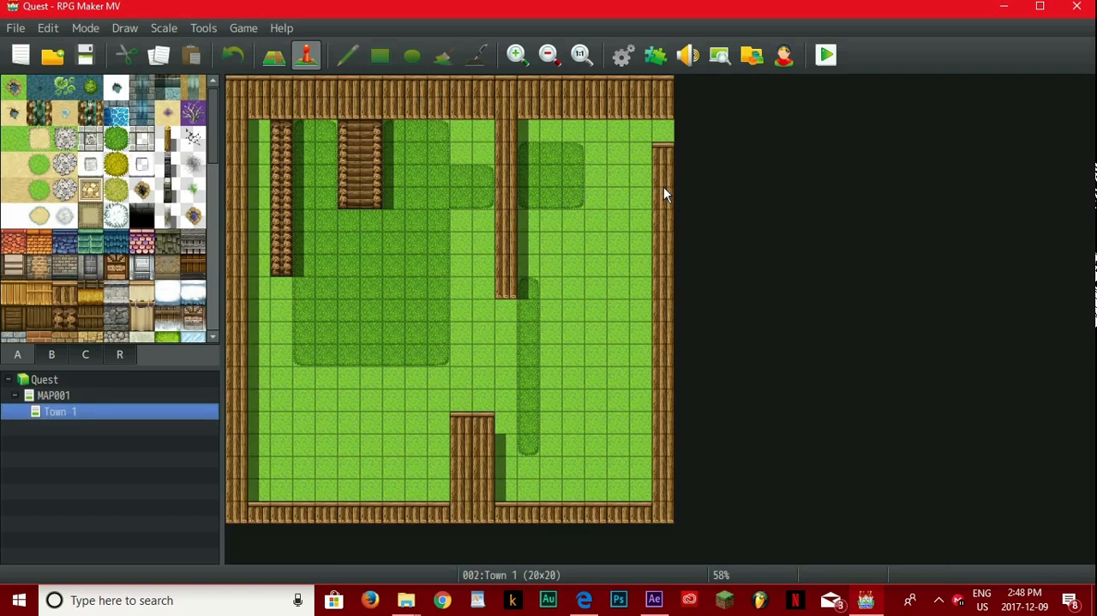
right_click(662, 129)
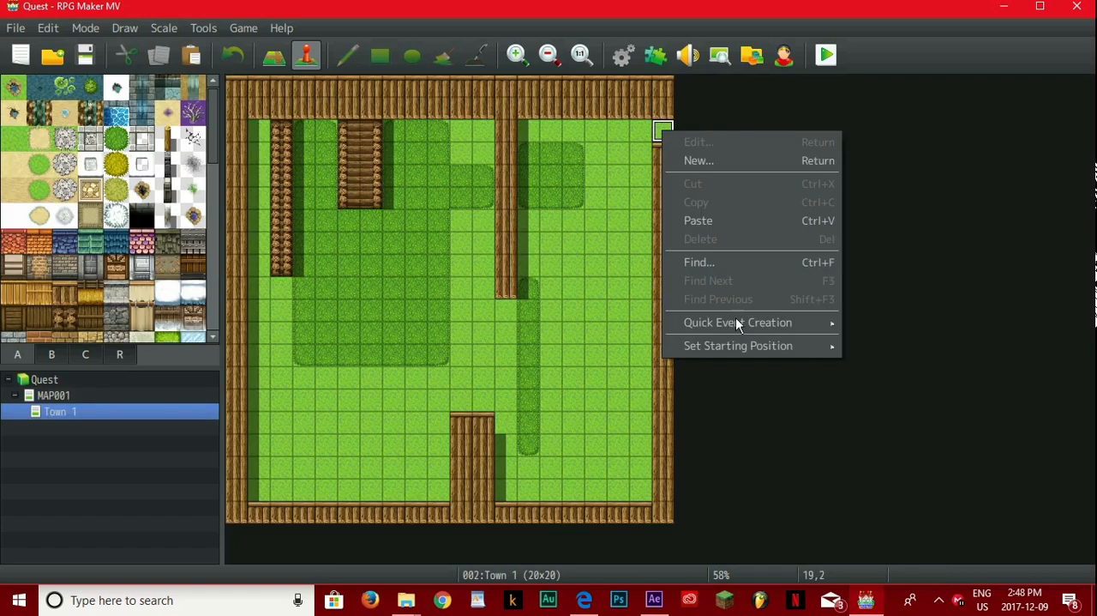
mouse_move(744, 330)
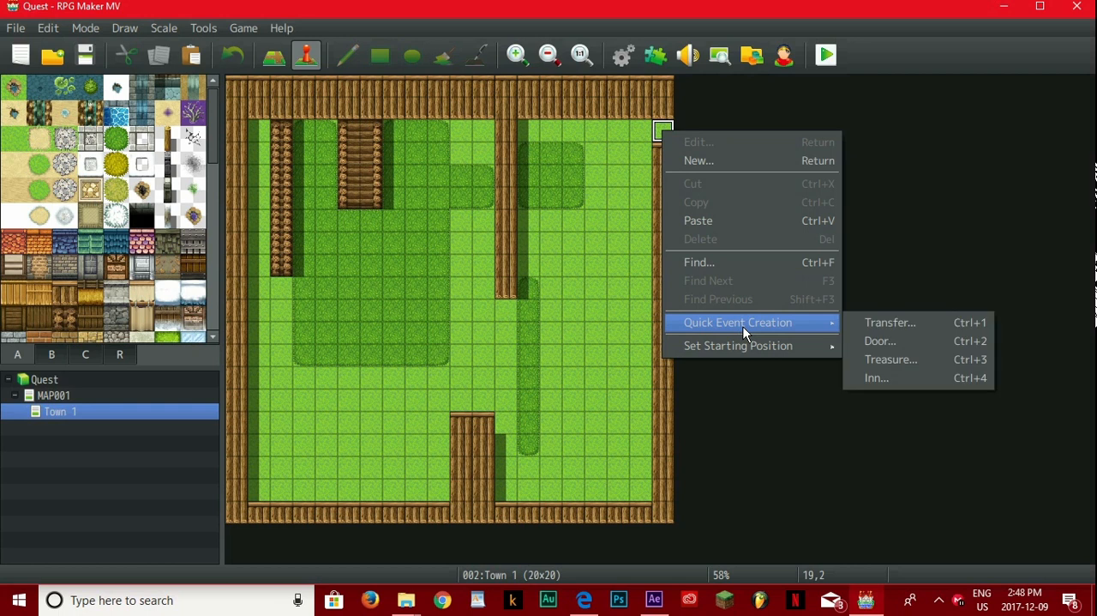
left_click(889, 323)
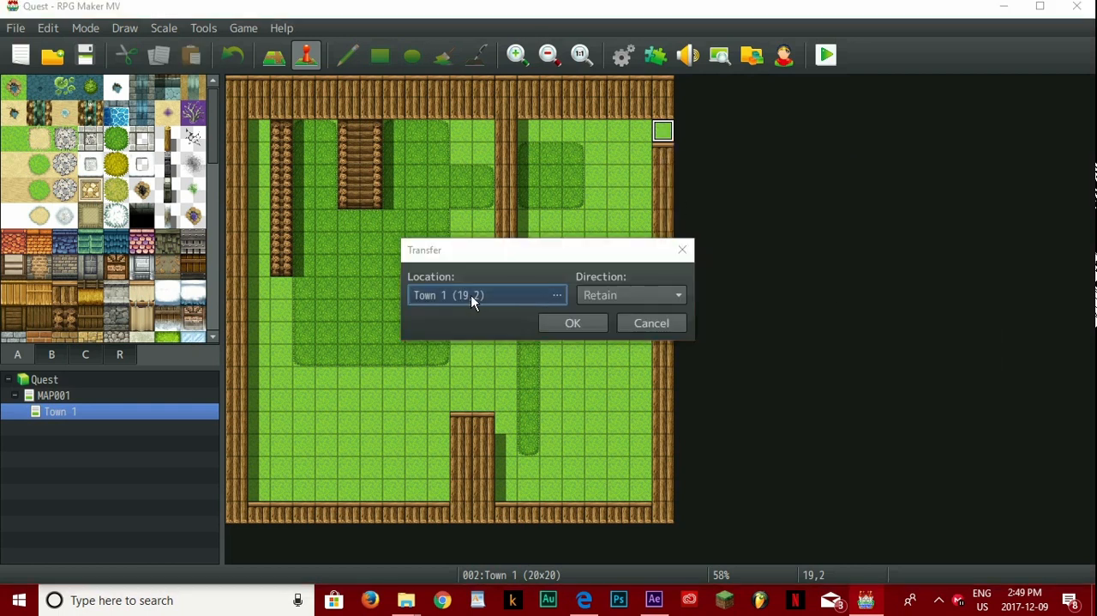
left_click(531, 294)
left_click(153, 54)
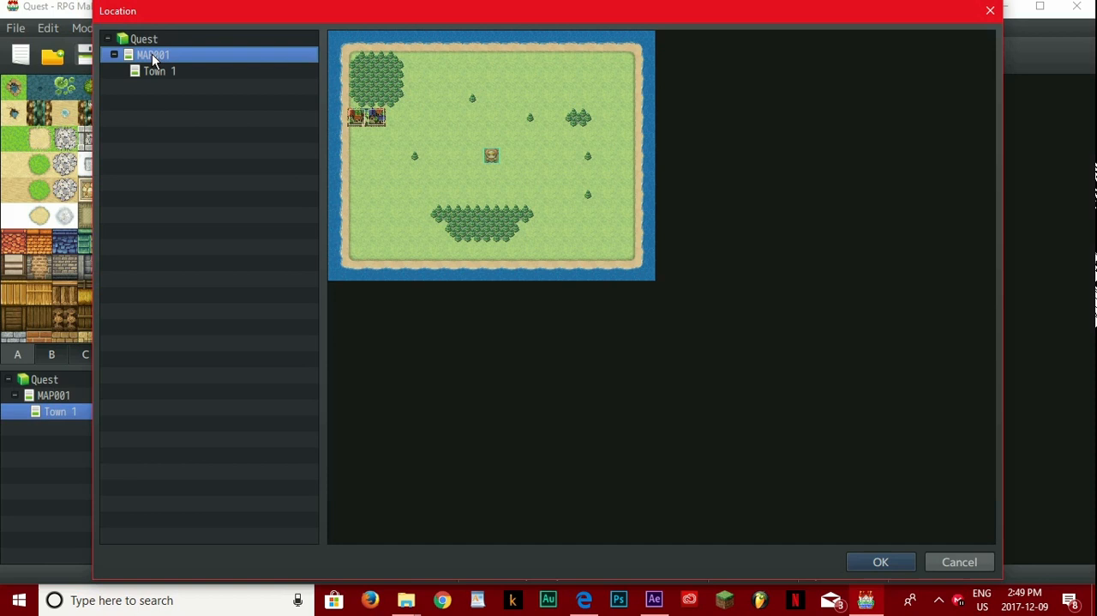
left_click(358, 136)
left_click(907, 571)
left_click(661, 294)
left_click(598, 336)
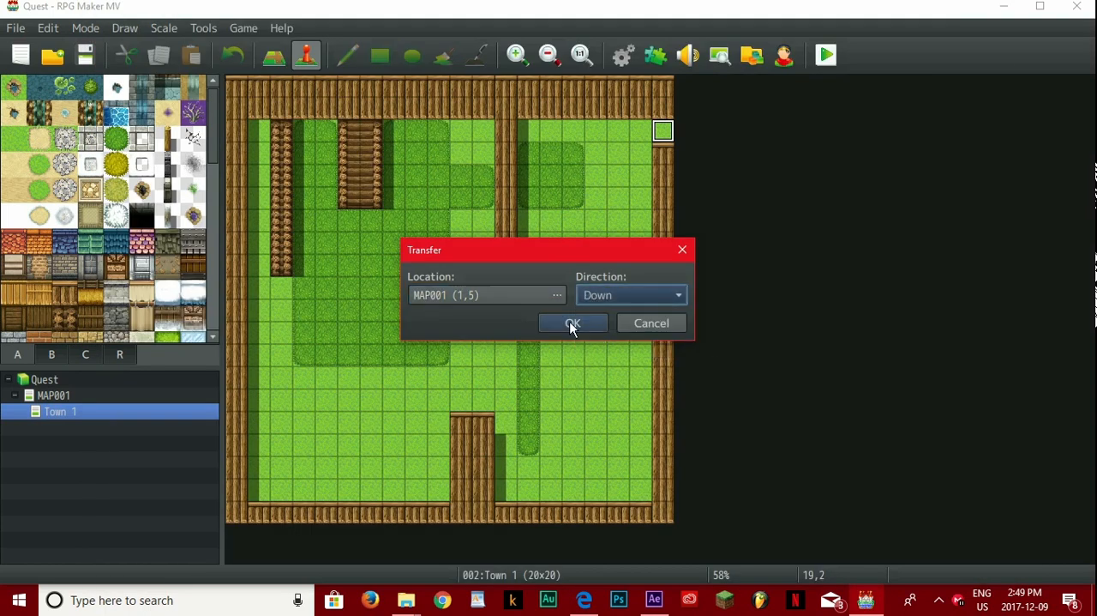
left_click(572, 324)
Step: Return to MAP001, launch a playtest, save the changes to the game, and start a new game
left_click(87, 394)
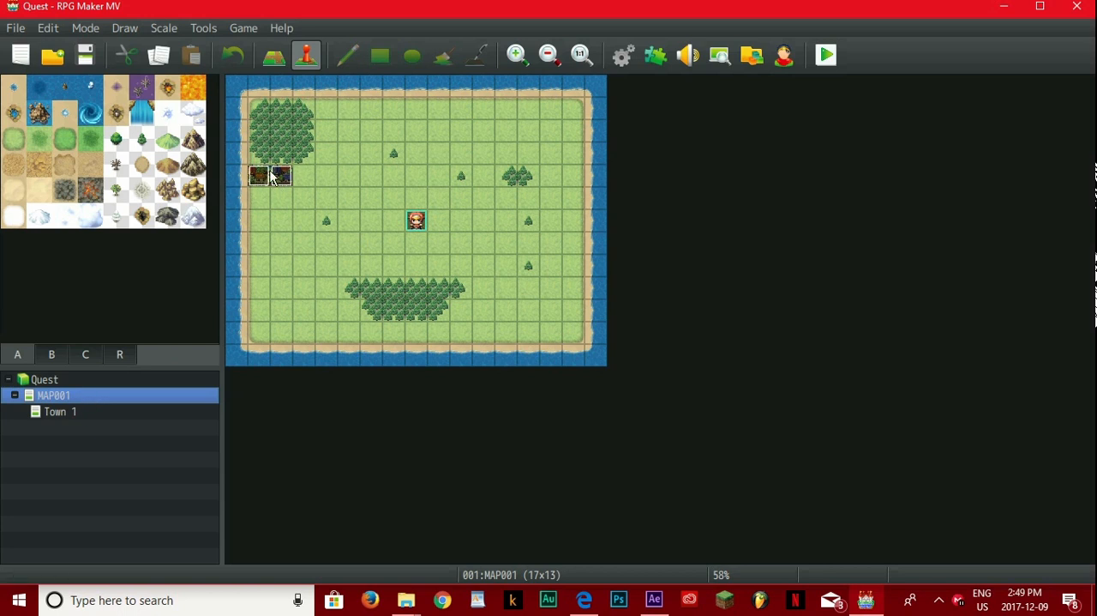
left_click(825, 54)
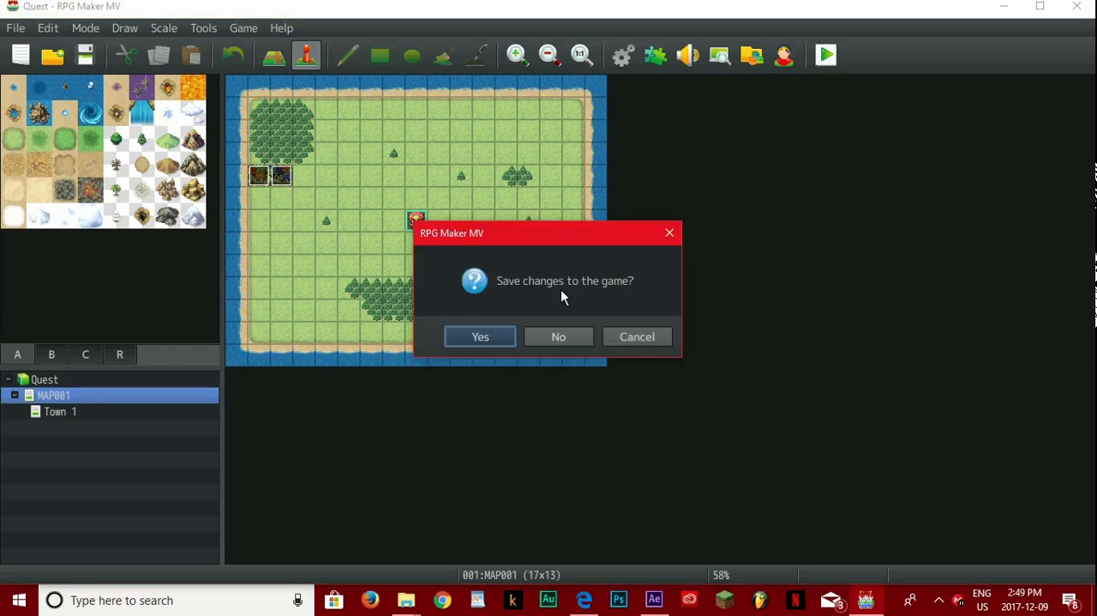
left_click(484, 336)
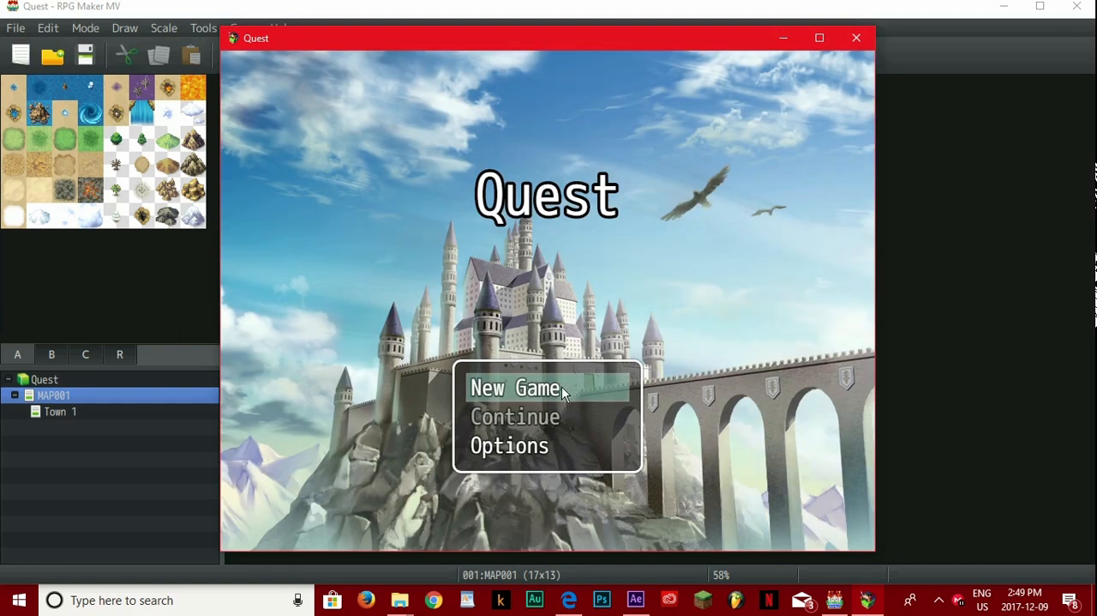
left_click(562, 385)
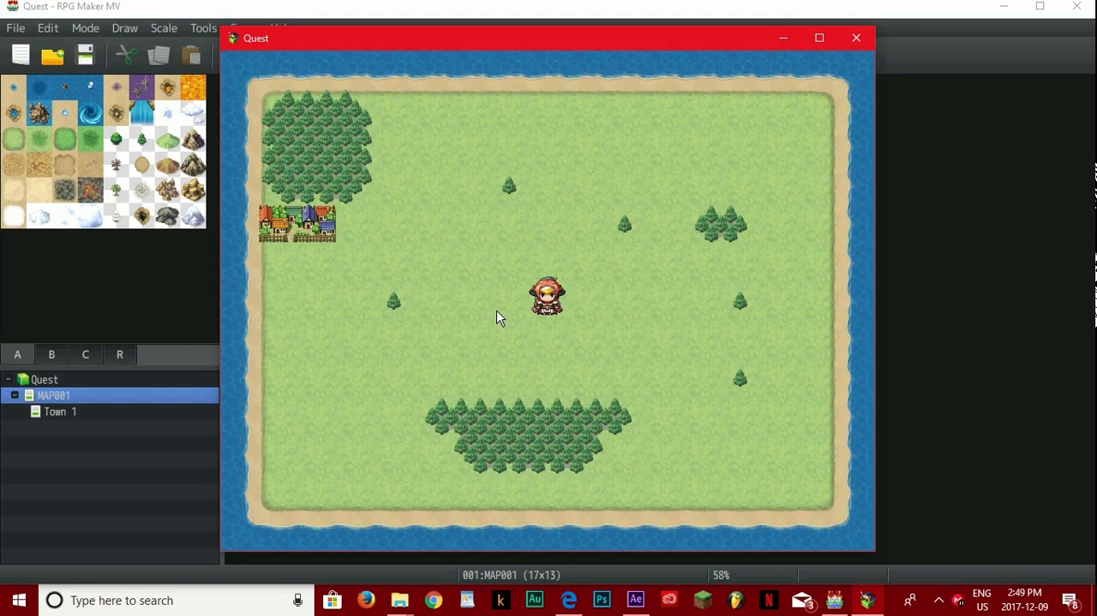
Step: Walk the character across the overworld and into the town to test the entrance transfer
left_click(434, 263)
left_click(344, 325)
left_click(327, 261)
left_click(323, 230)
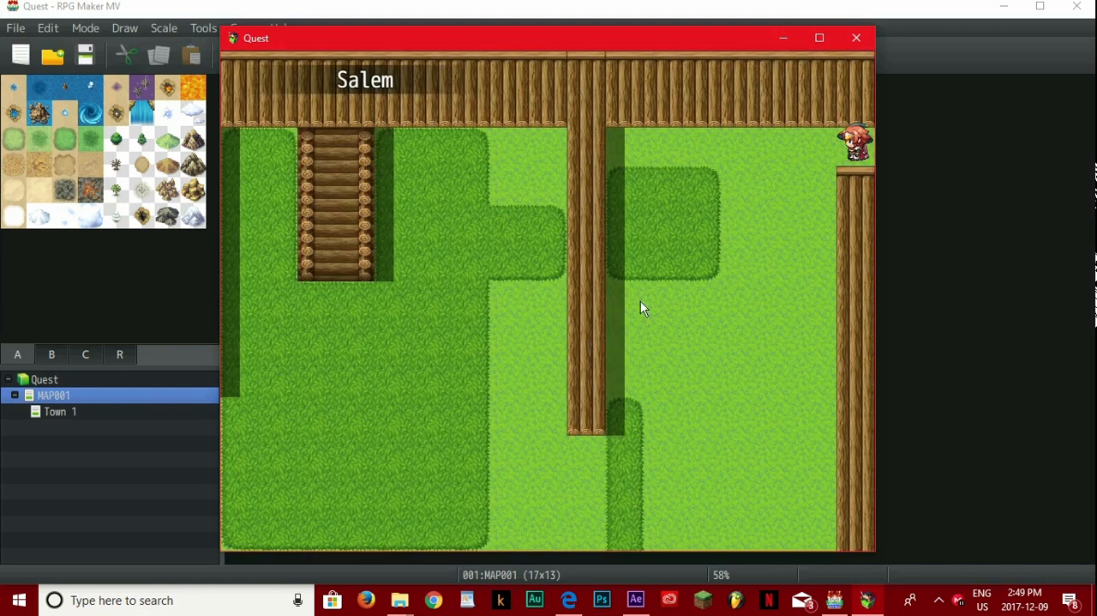
Step: Walk the party around Town 1 to examine the grass, the log walls and their collisions
left_click(739, 223)
left_click(586, 224)
left_click(624, 493)
left_click(320, 260)
left_click(473, 79)
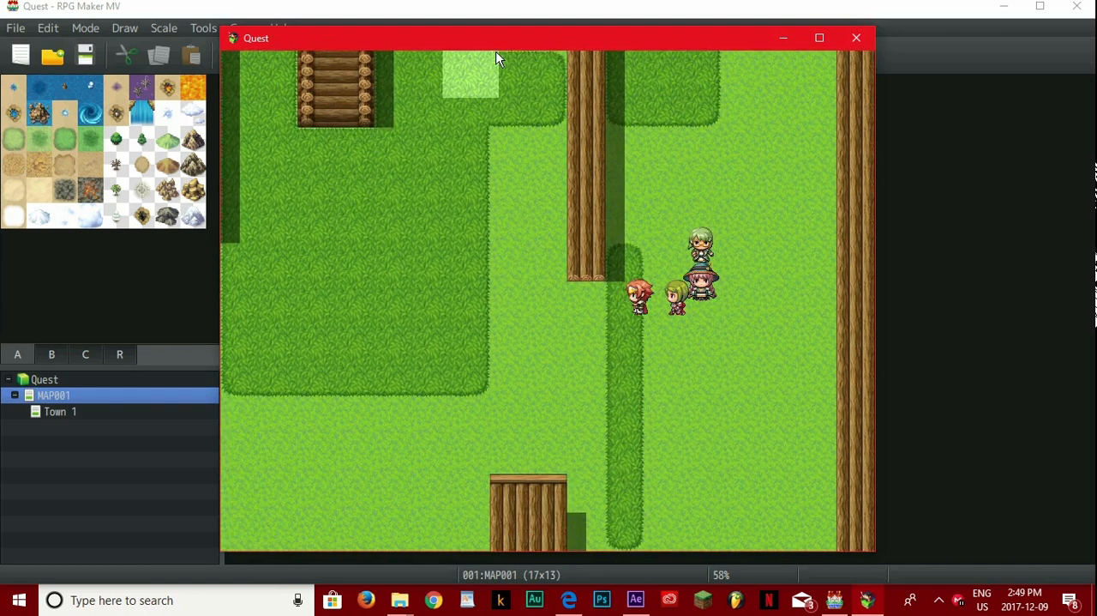
left_click(369, 71)
left_click(392, 108)
left_click(351, 322)
left_click(624, 316)
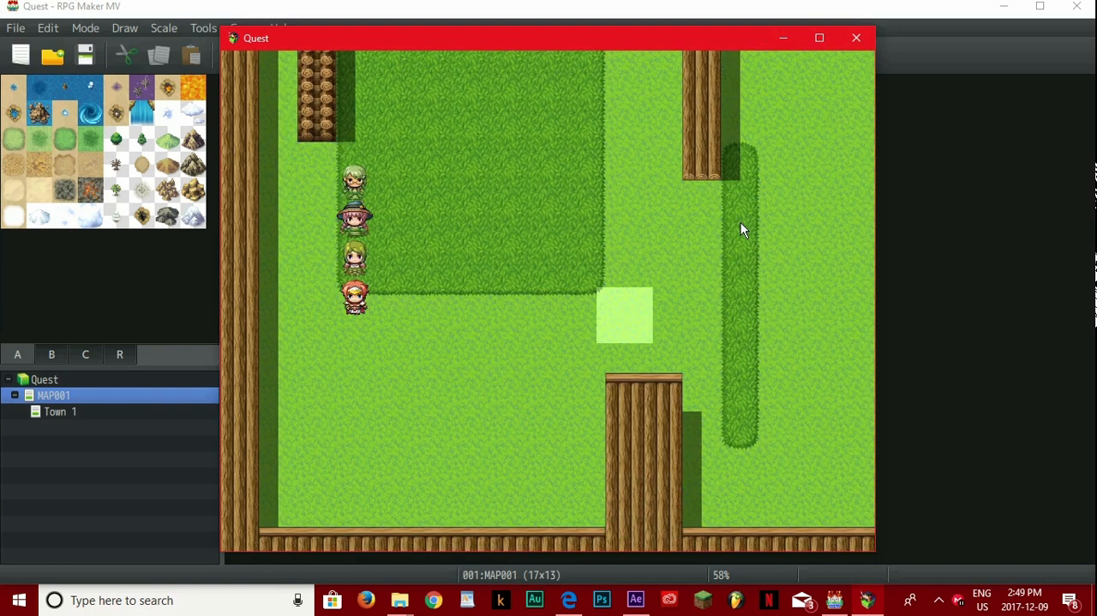
left_click(619, 490)
left_click(819, 407)
left_click(821, 375)
left_click(424, 96)
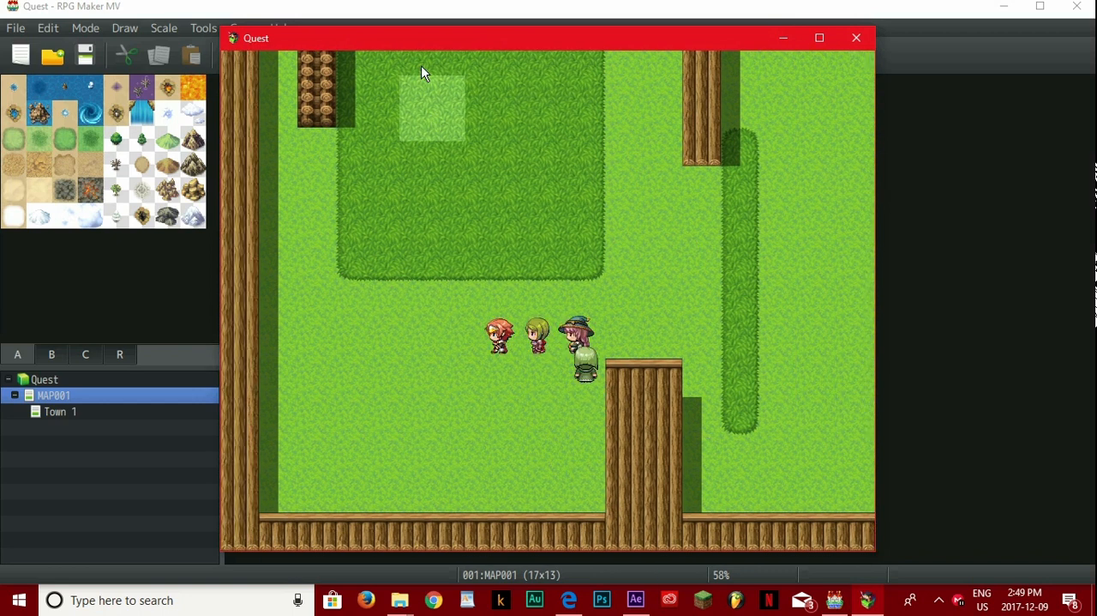
left_click(418, 60)
left_click(420, 58)
left_click(485, 60)
left_click(662, 433)
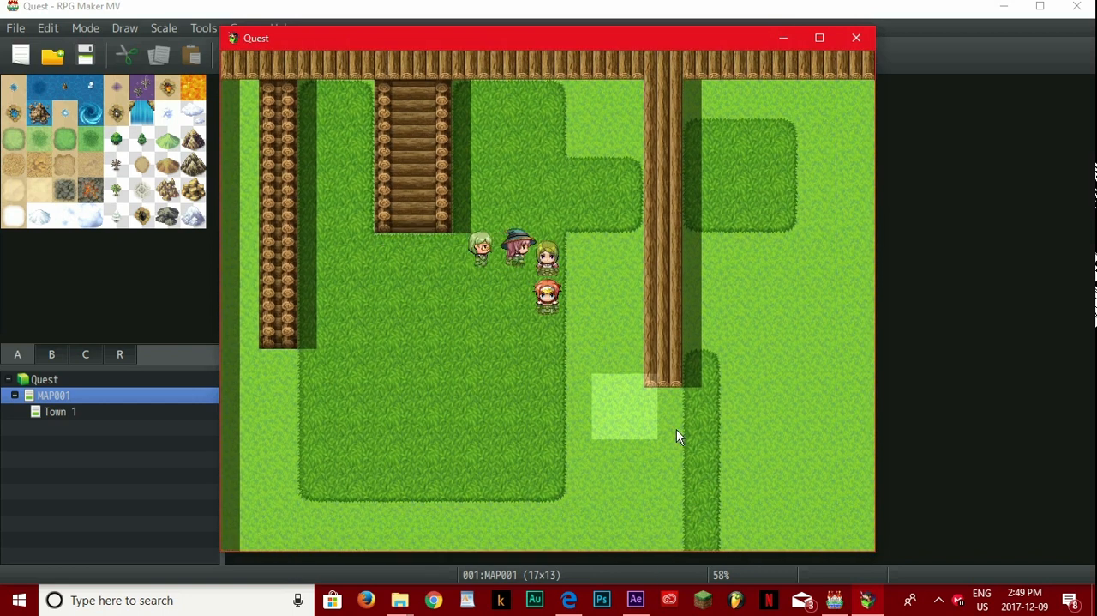
Step: Lead the party out through Town 1's wall gap to test the return transfer, and walk on across the overworld
left_click(806, 238)
left_click(750, 126)
left_click(723, 52)
left_click(808, 94)
left_click(820, 93)
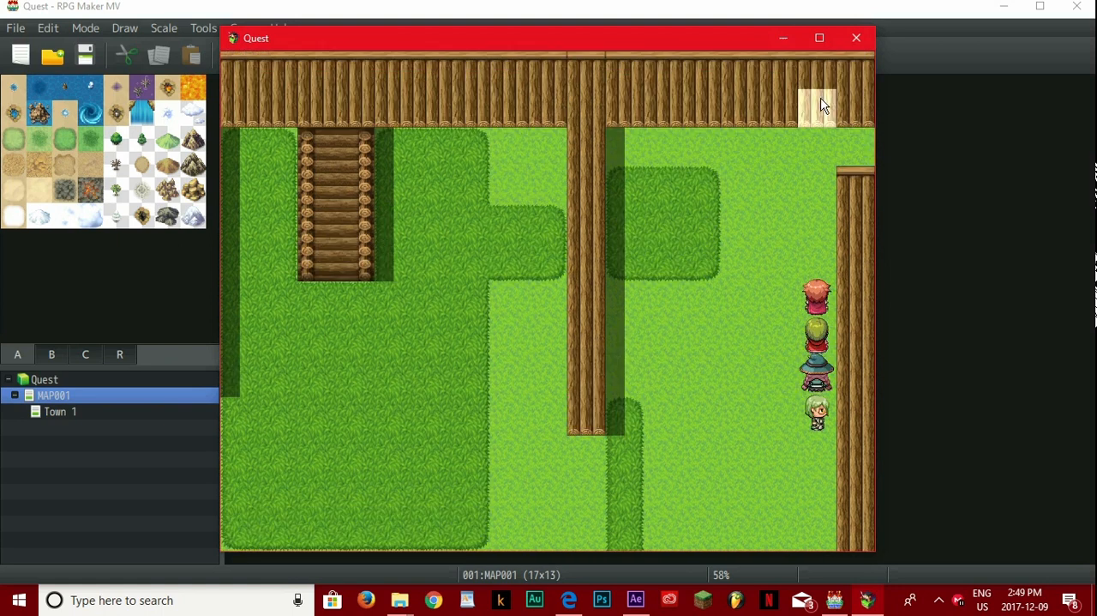
left_click(844, 146)
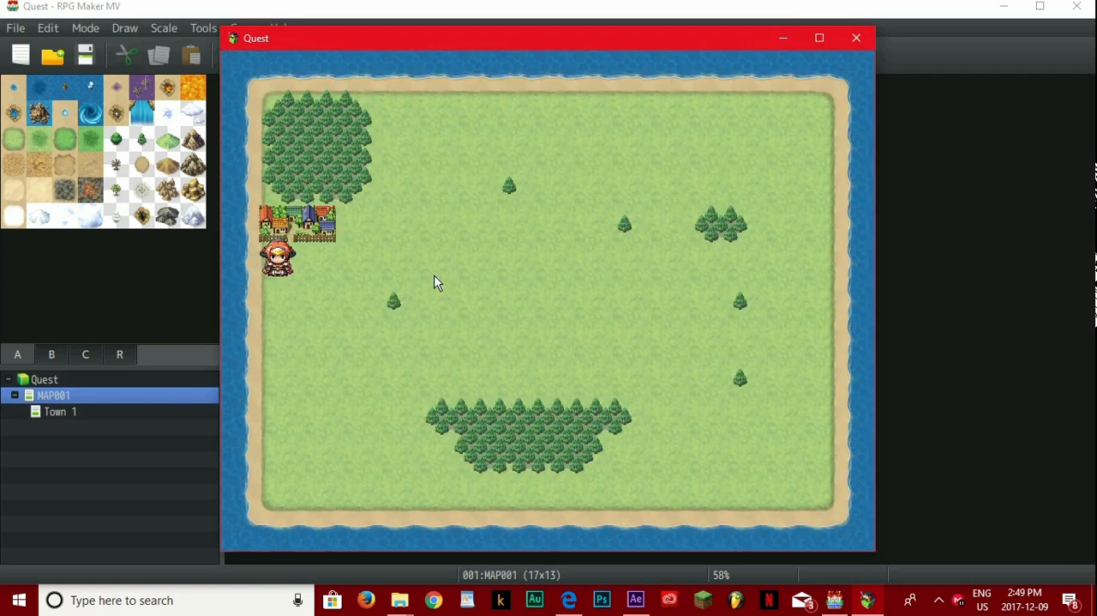
left_click(326, 375)
left_click(690, 267)
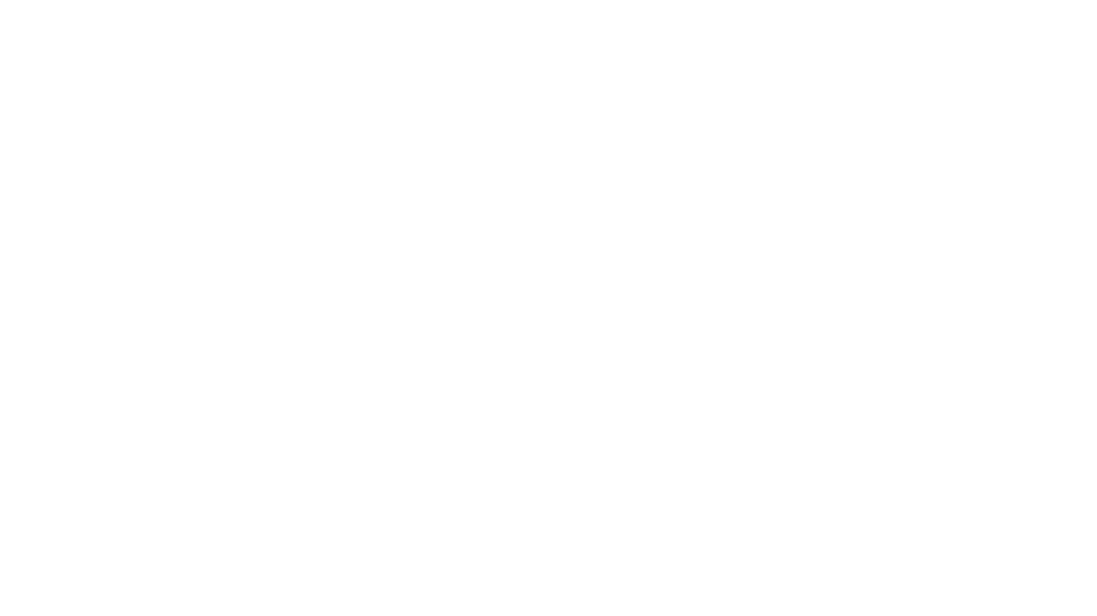